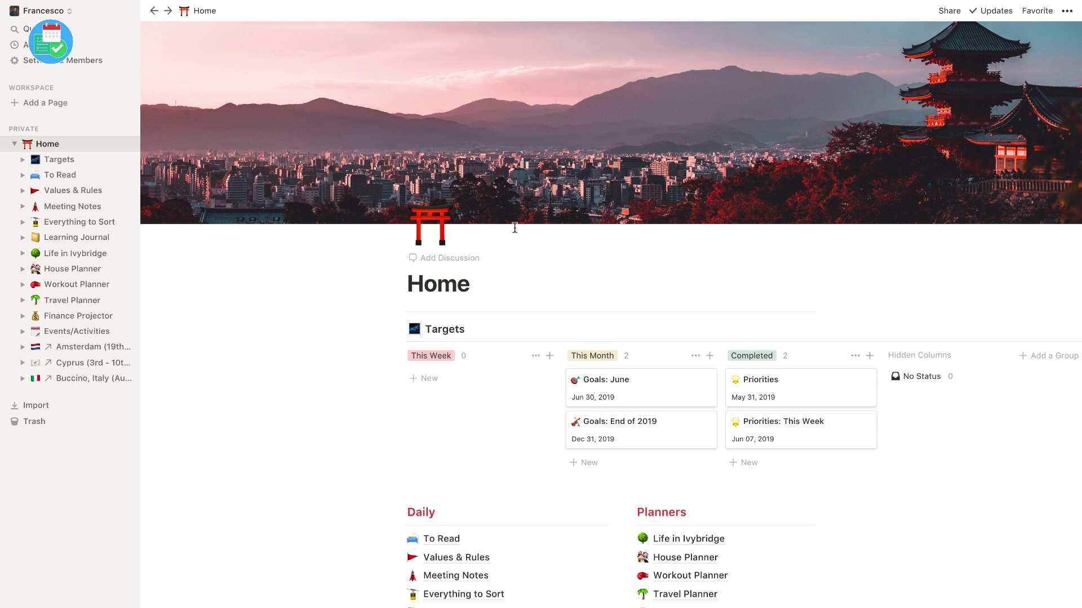
# Add a new sub-page titled Journal at the end of the Daily list on the Home page
pyautogui.scroll(-3, 514, 228)
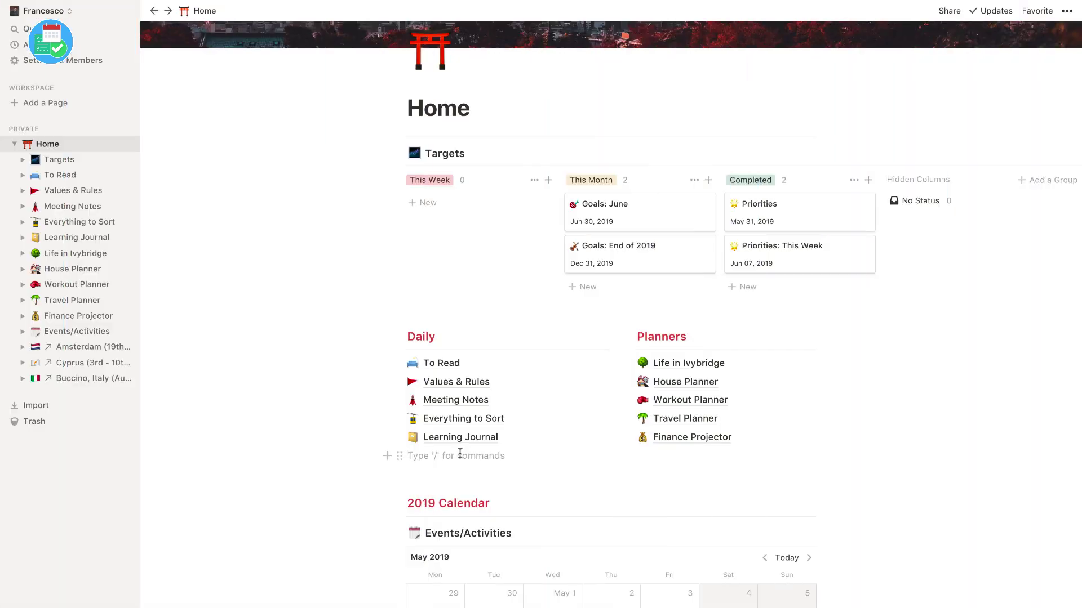
pyautogui.write('/templ')
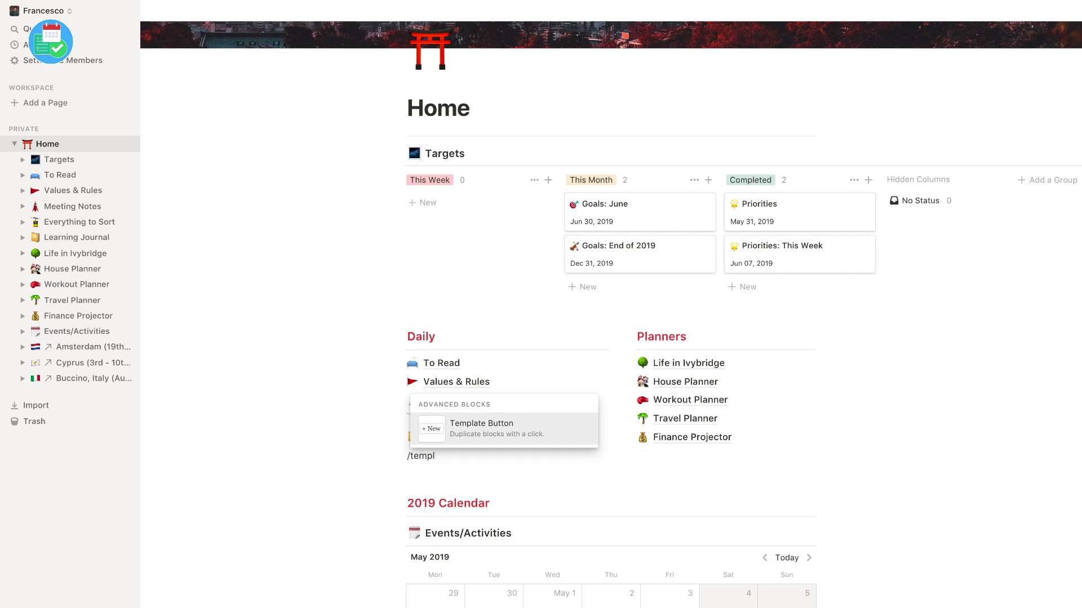
pyautogui.press('BackSpace')
pyautogui.press('BackSpace')
pyautogui.press('BackSpace')
pyautogui.press('BackSpace')
pyautogui.press('BackSpace')
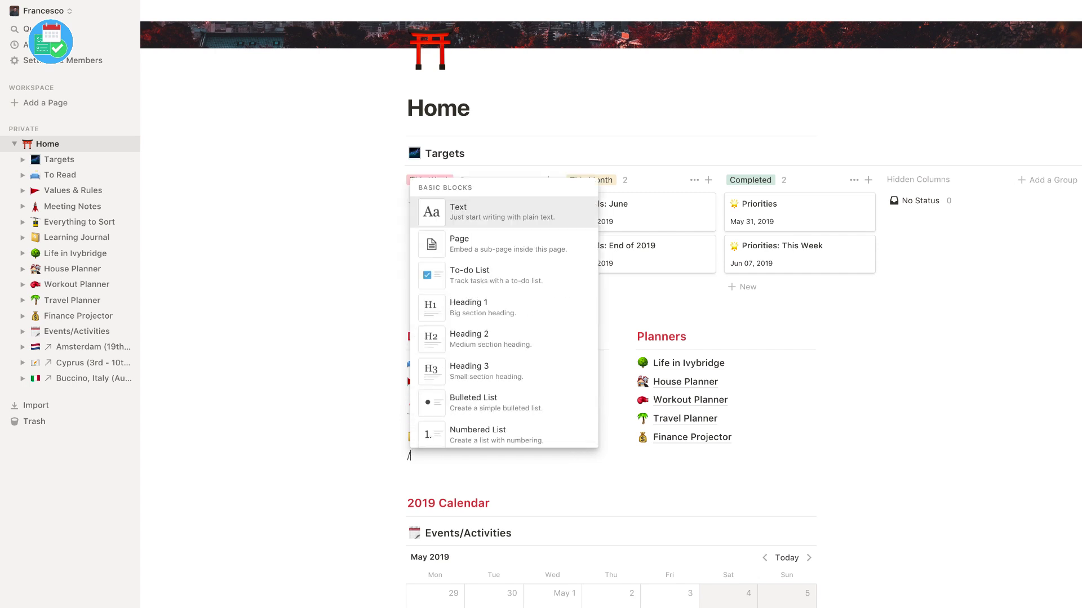
pyautogui.write('page')
pyautogui.press('Return')
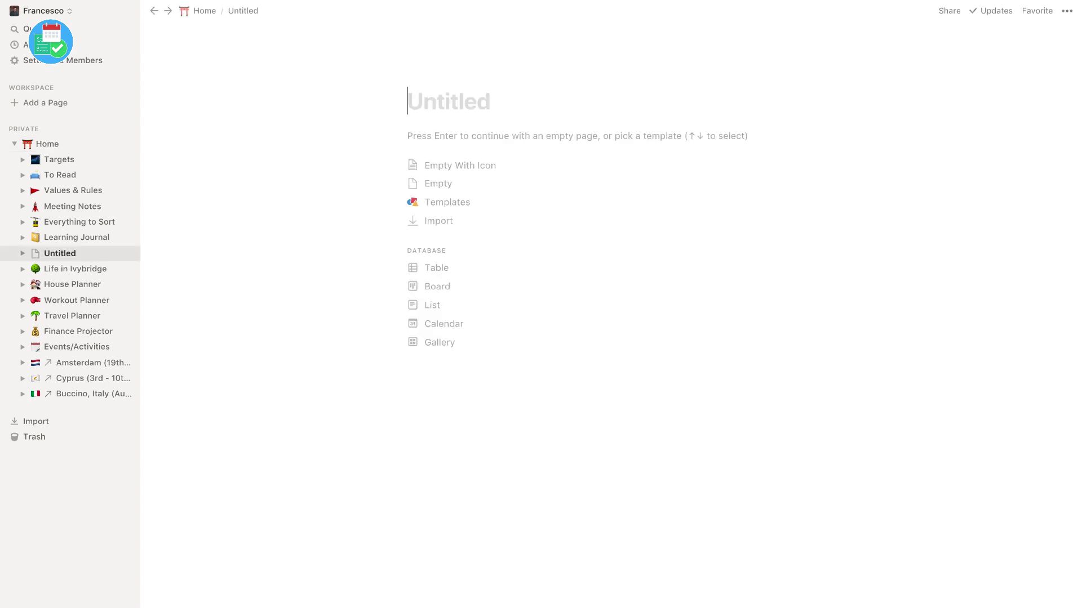
pyautogui.write('Journal')
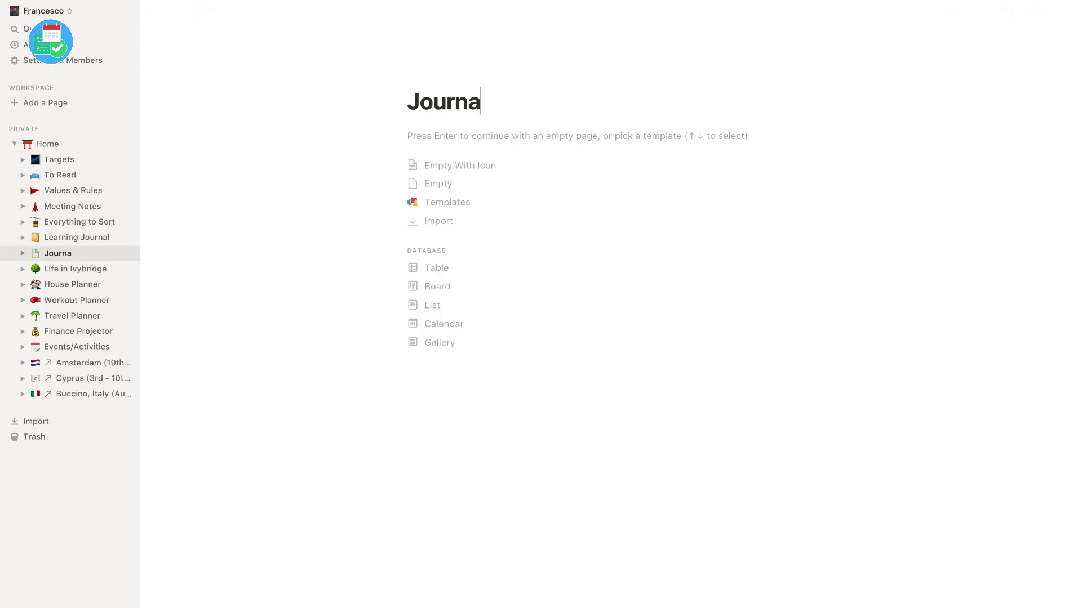
# Give the Journal page an icon, searching the emojis for "book" and choosing the orange book
pyautogui.click(436, 78)
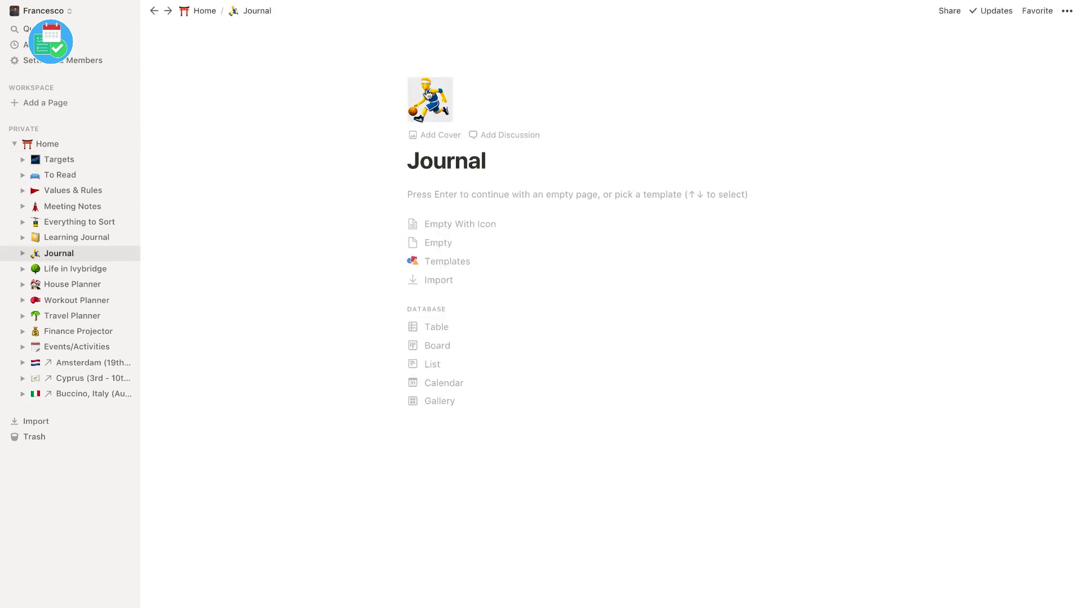
pyautogui.click(427, 97)
pyautogui.write('jrou')
pyautogui.press('BackSpace')
pyautogui.press('BackSpace')
pyautogui.press('BackSpace')
pyautogui.press('BackSpace')
pyautogui.write('book')
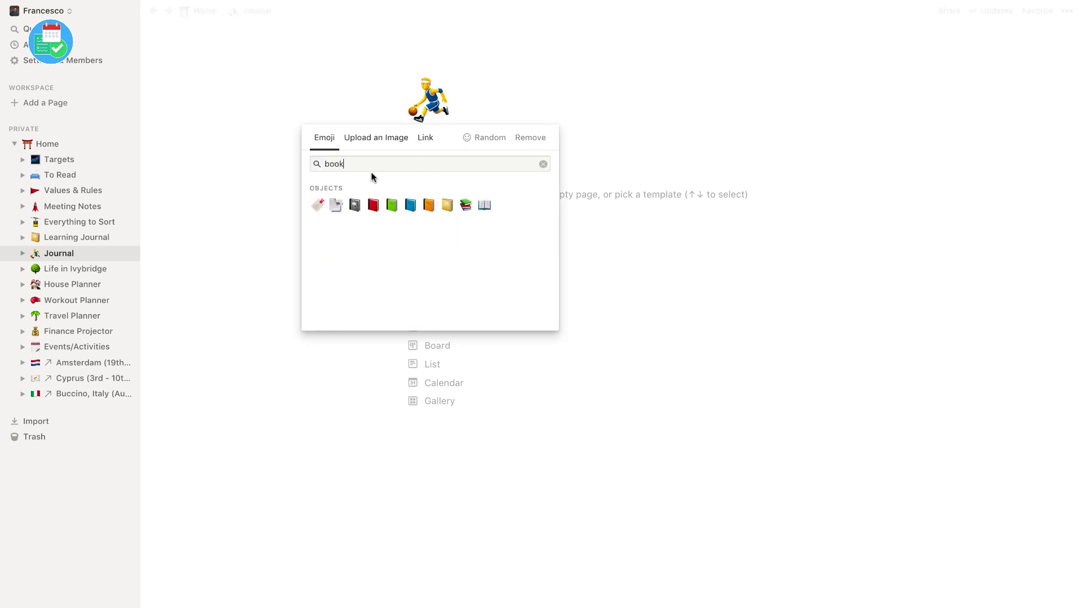
pyautogui.click(428, 205)
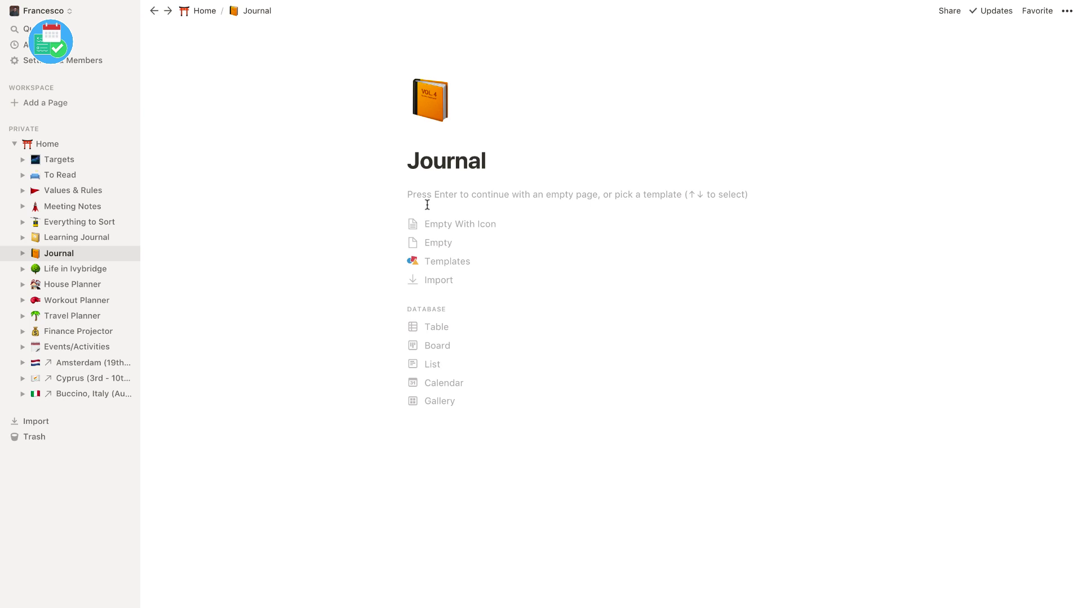
# Insert an inline table database into the empty Journal page and name it Entries
pyautogui.click(438, 198)
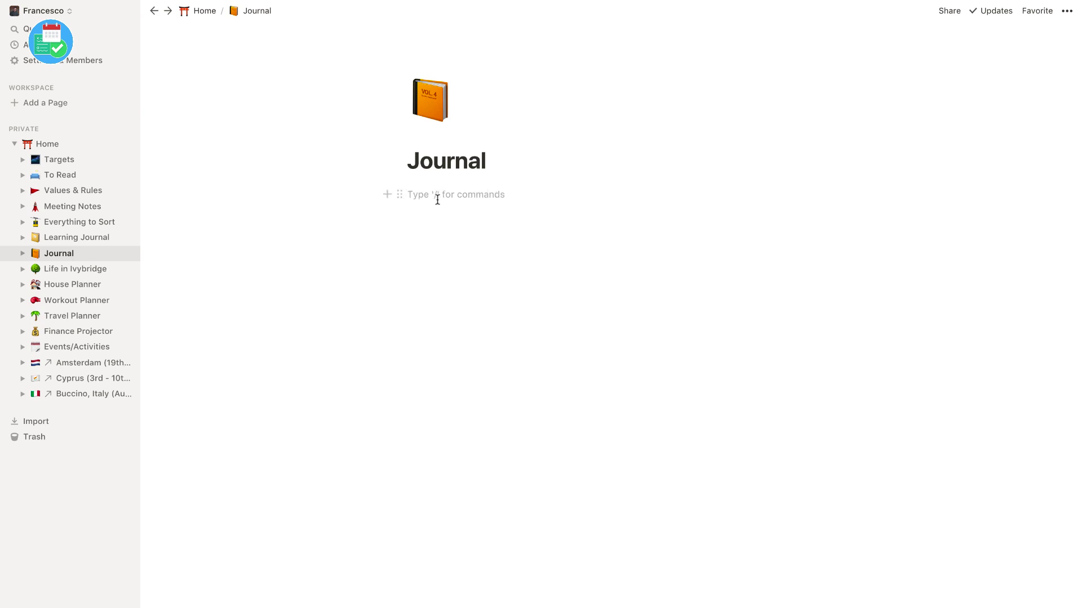
pyautogui.write('/datb')
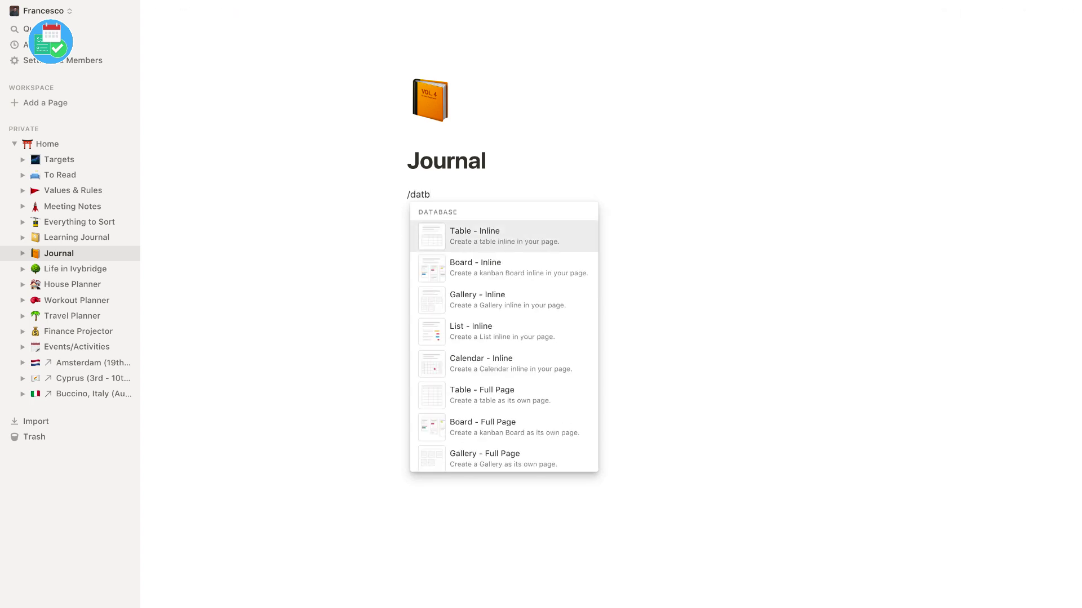
pyautogui.press('Return')
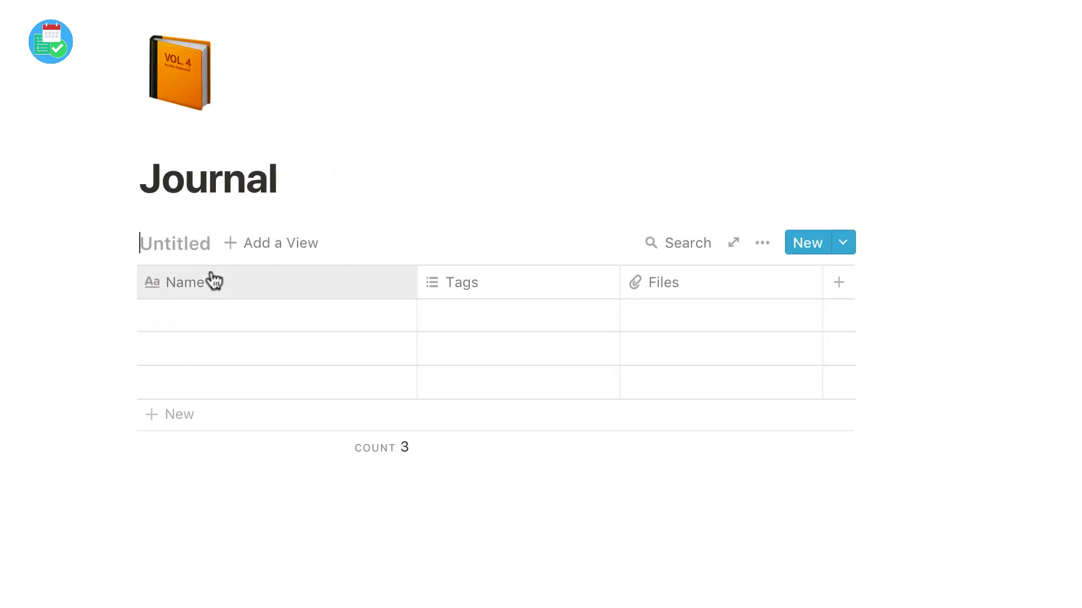
pyautogui.write('Entries')
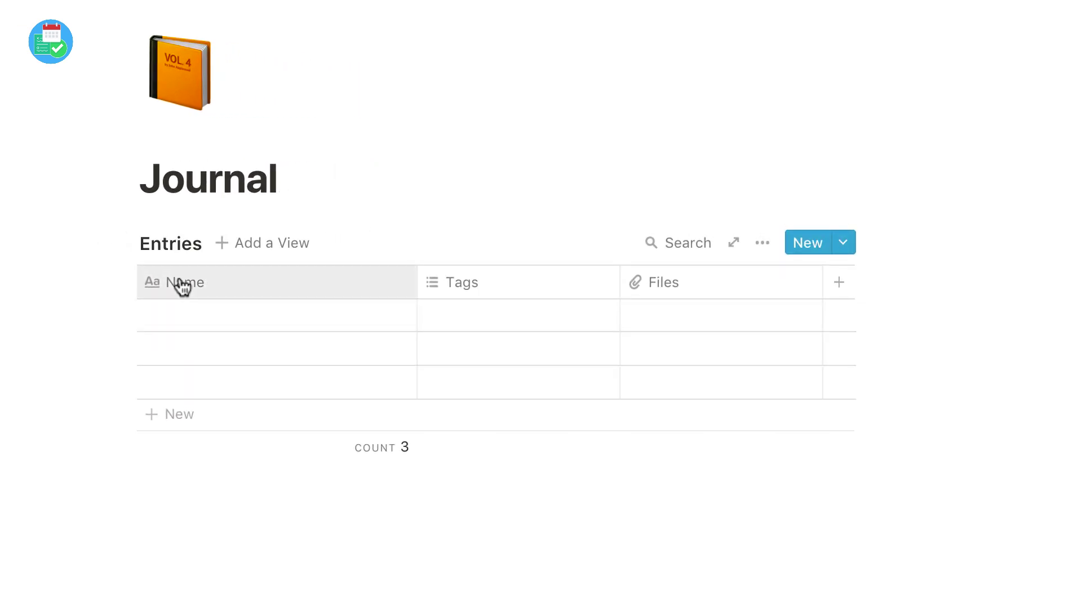
# Rename the Name column of the Entries table to Entry and narrow the column
pyautogui.click(180, 282)
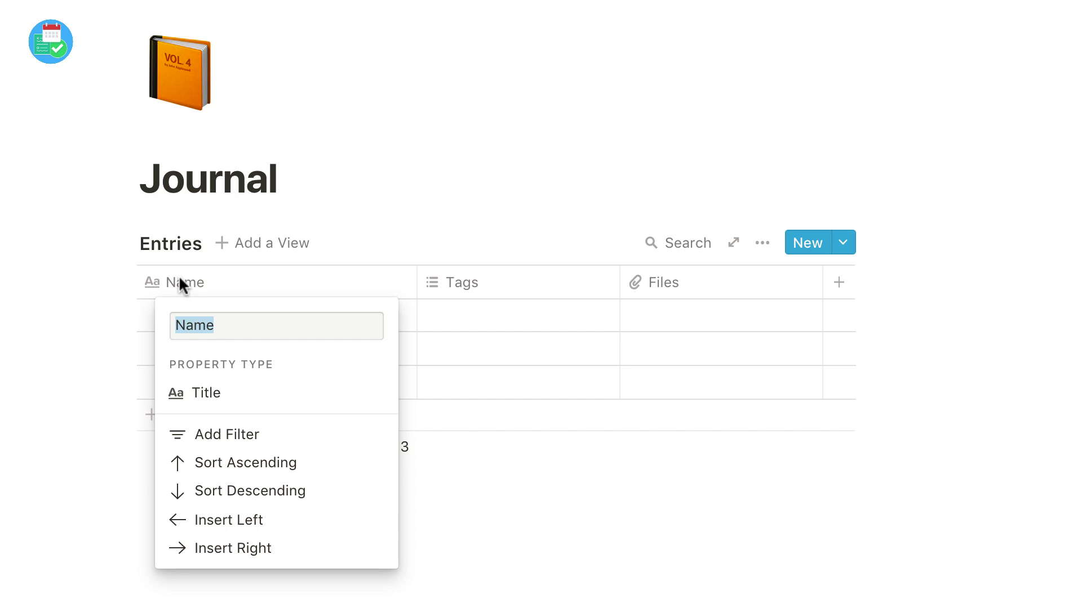
pyautogui.write('Entry')
pyautogui.press('Return')
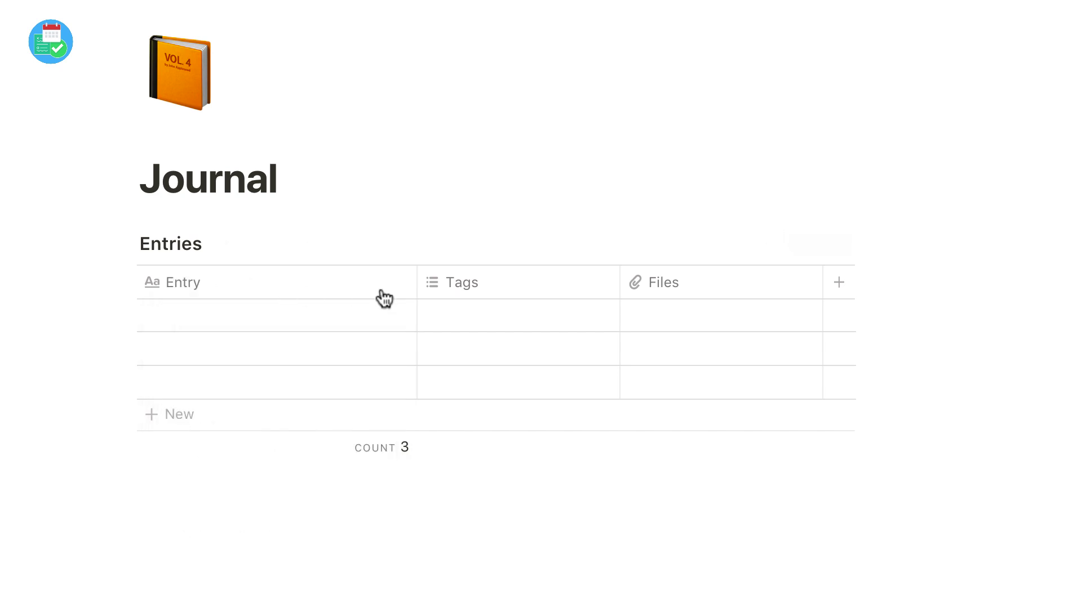
pyautogui.moveTo(417, 281); pyautogui.dragTo(295, 281)
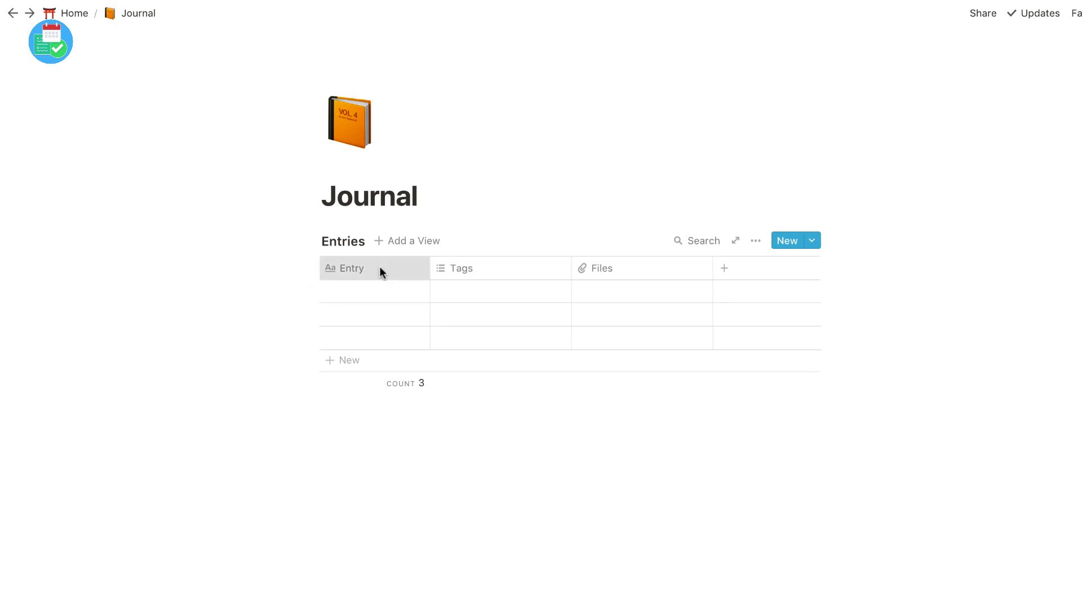
# Move the Entry column to after the Tags column and rename it Entry Title
pyautogui.click(379, 268)
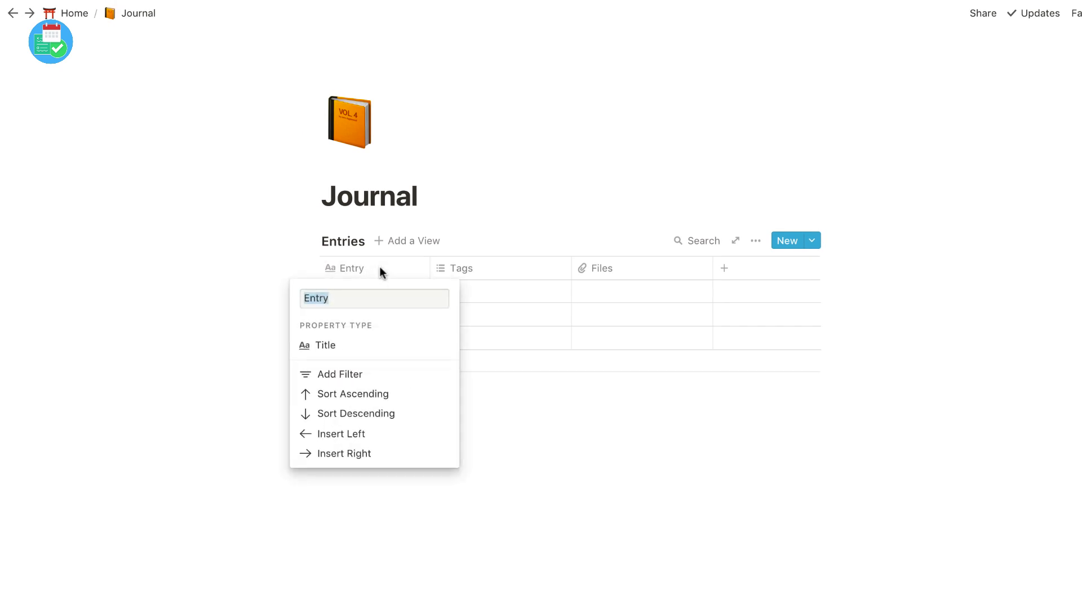
pyautogui.click(399, 268)
pyautogui.moveTo(398, 268); pyautogui.dragTo(522, 272)
pyautogui.click(491, 275)
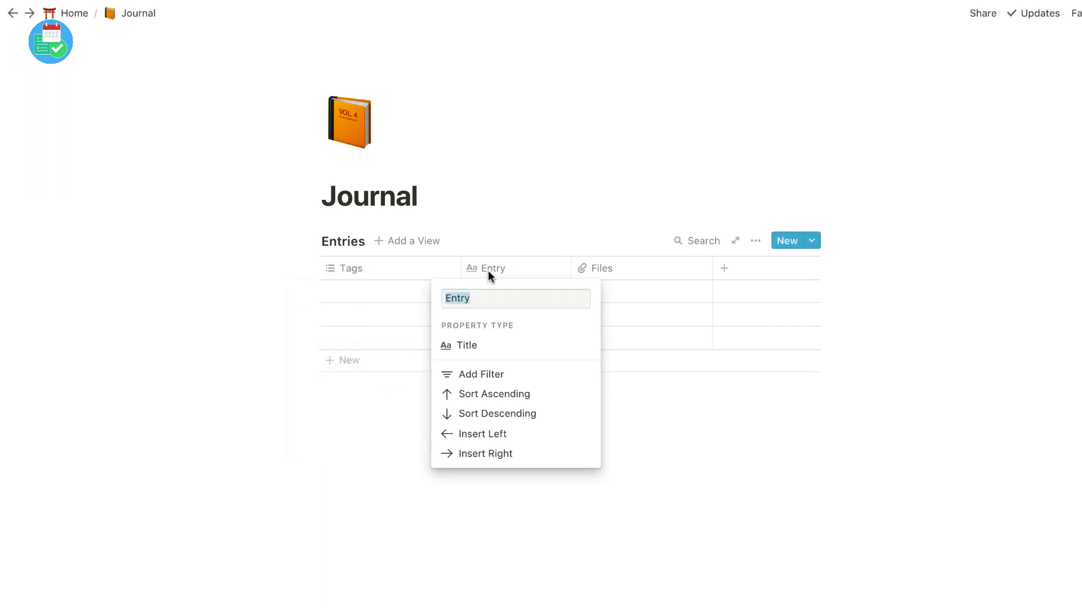
pyautogui.write('Title')
pyautogui.press('Return')
# Turn the Tags column into a Date property named Log Date and narrow the column
pyautogui.click(430, 270)
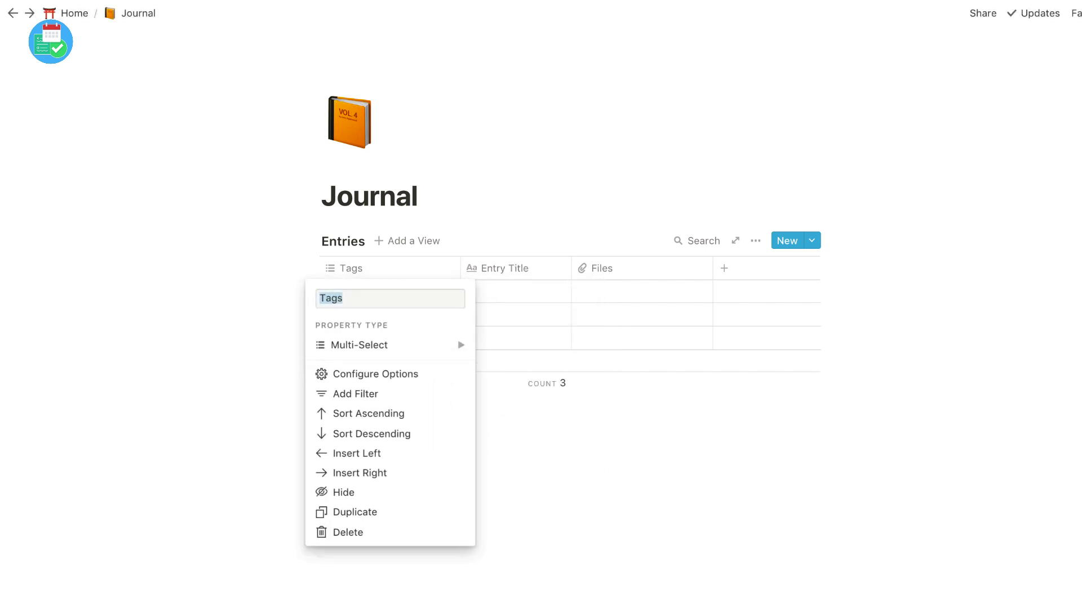
pyautogui.write('Due Date')
pyautogui.hotkey('ctrl', 'a')
pyautogui.press('BackSpace')
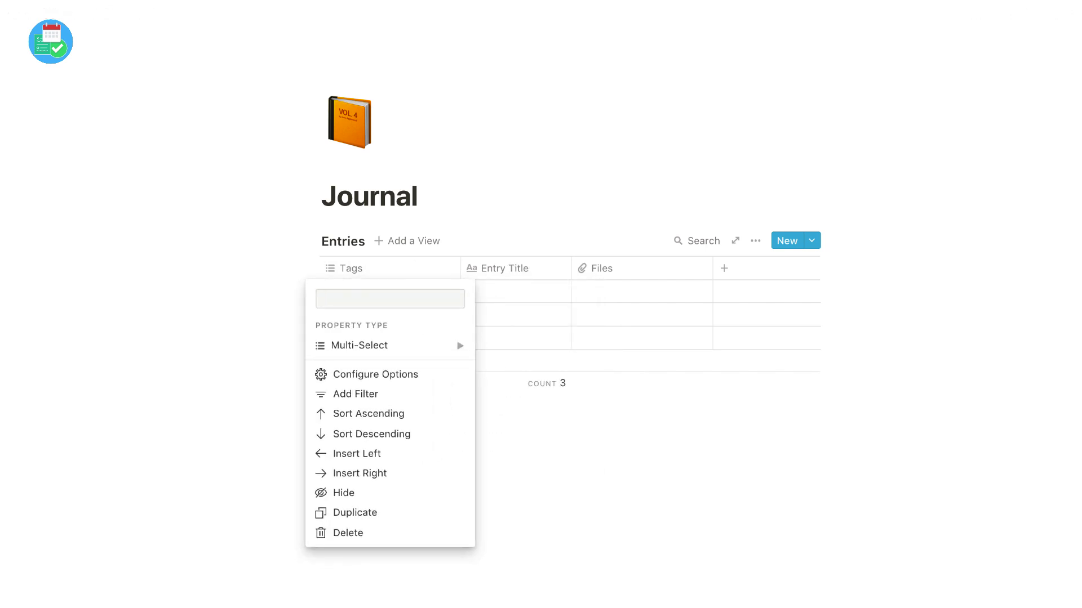
pyautogui.write('Log Date')
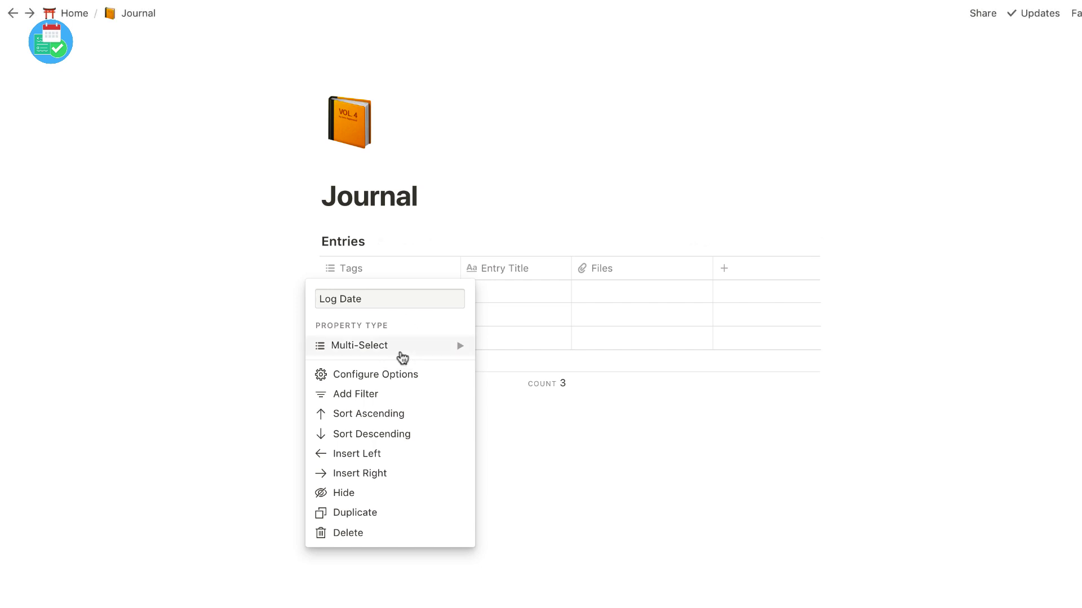
pyautogui.moveTo(444, 360)
pyautogui.click(526, 299)
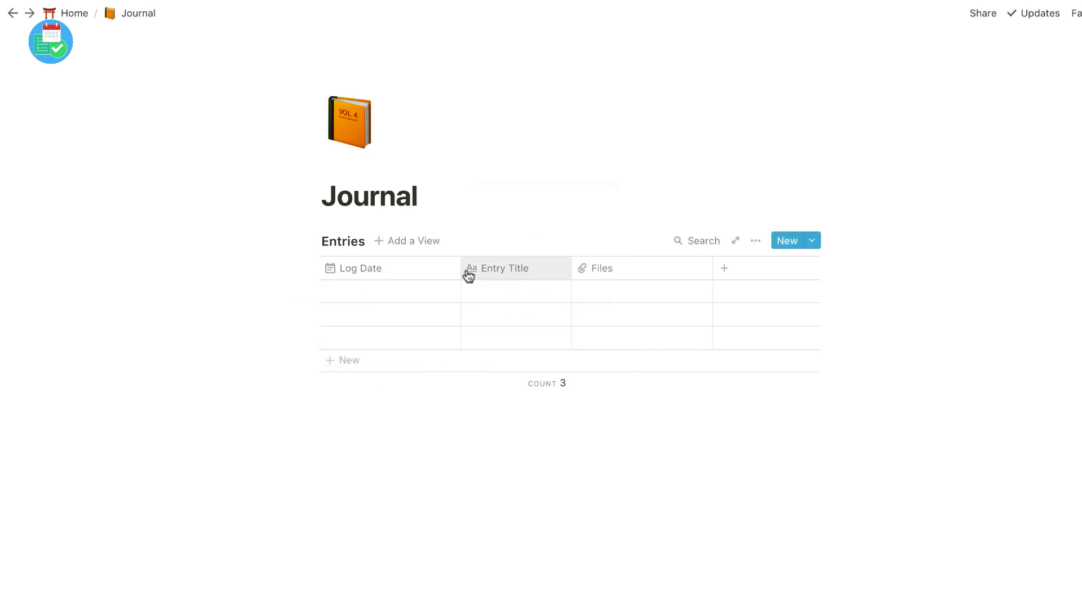
pyautogui.moveTo(468, 276); pyautogui.dragTo(392, 273)
# Rename the Files column to Images with the Files & Media type, and widen the Log Date column slightly
pyautogui.click(515, 269)
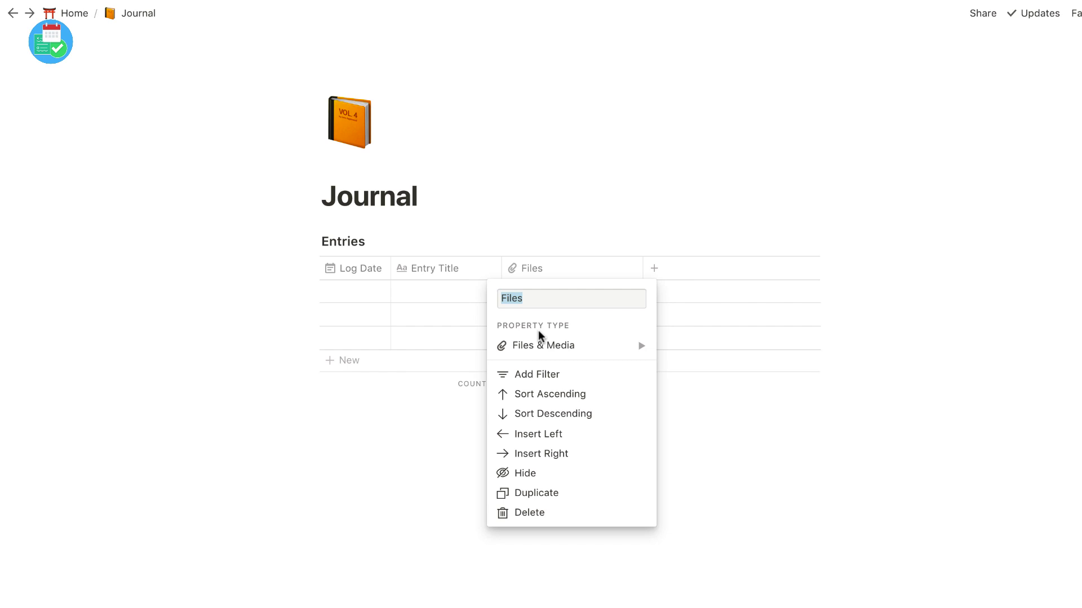
pyautogui.write('Images')
pyautogui.moveTo(583, 350)
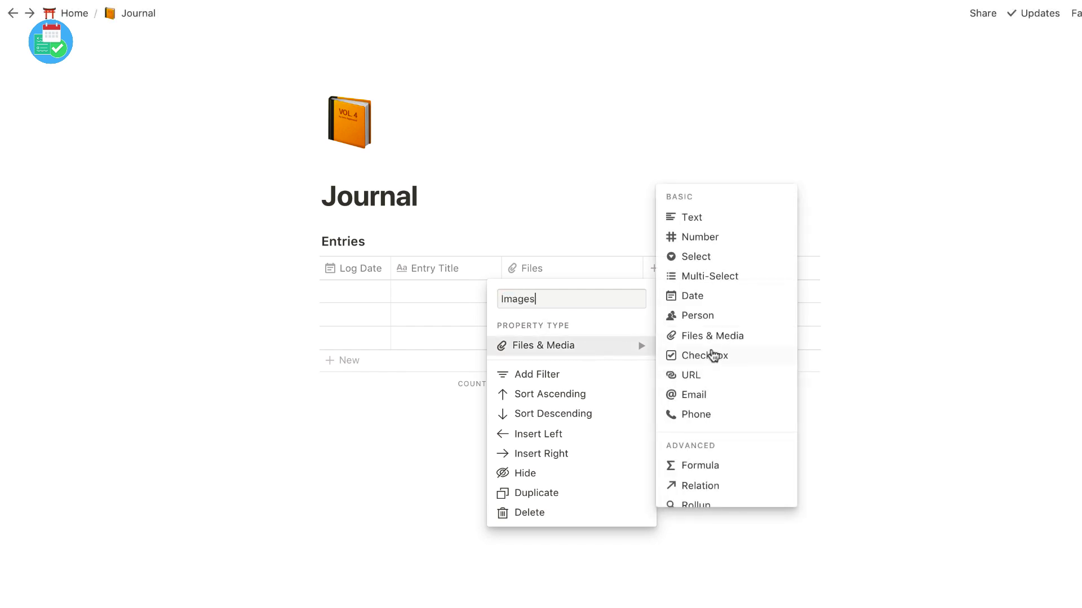
pyautogui.click(683, 336)
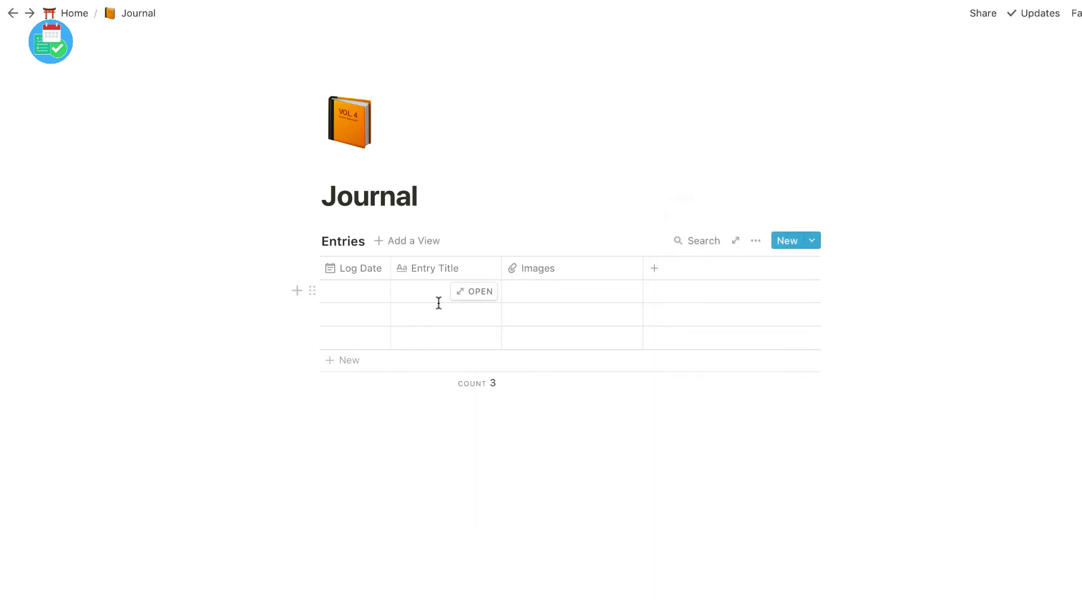
pyautogui.moveTo(390, 268); pyautogui.dragTo(395, 266)
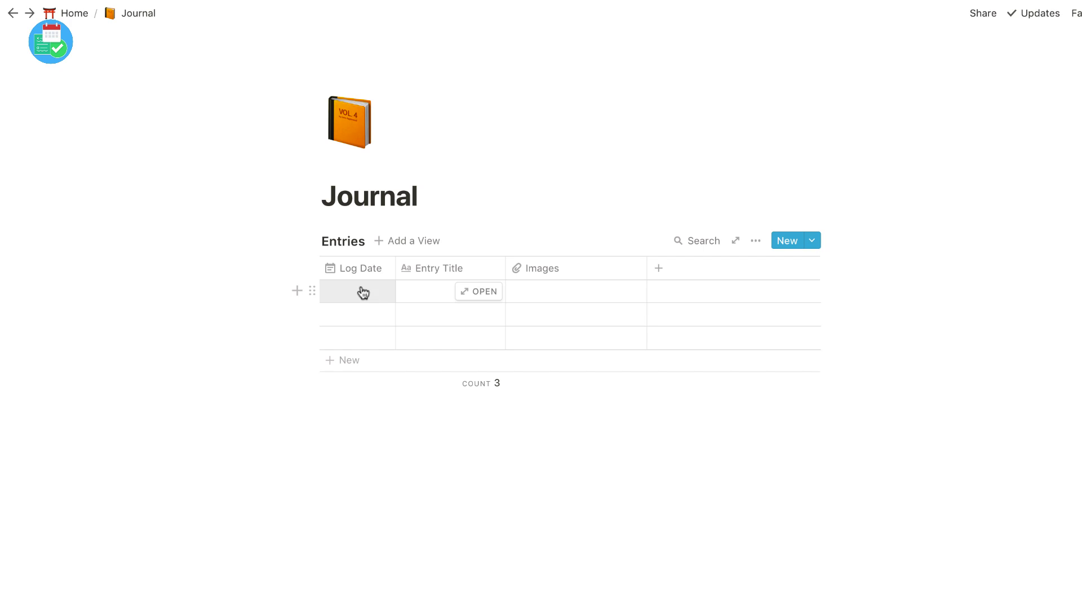
# Open the first row of the Entries table as a page and title it "Walk up to Liskeard"
pyautogui.click(476, 293)
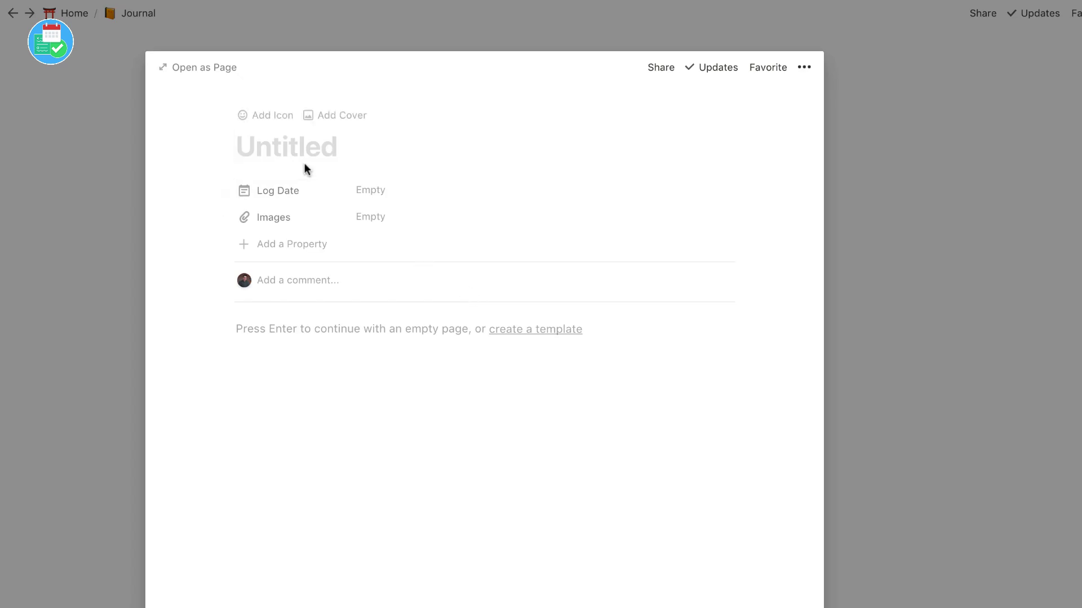
pyautogui.write('Walk ')
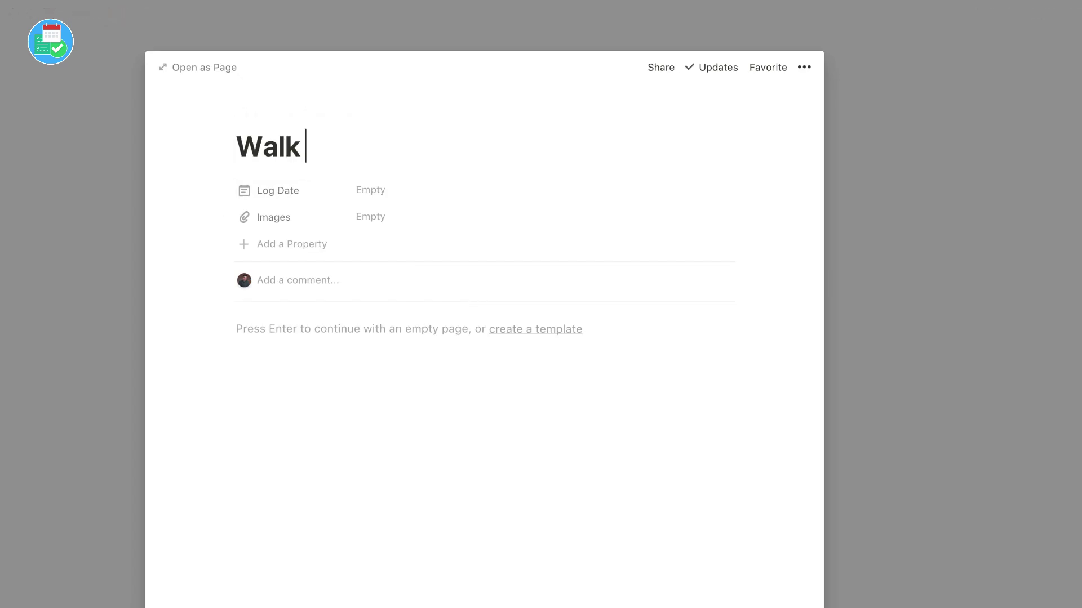
pyautogui.write('up to L')
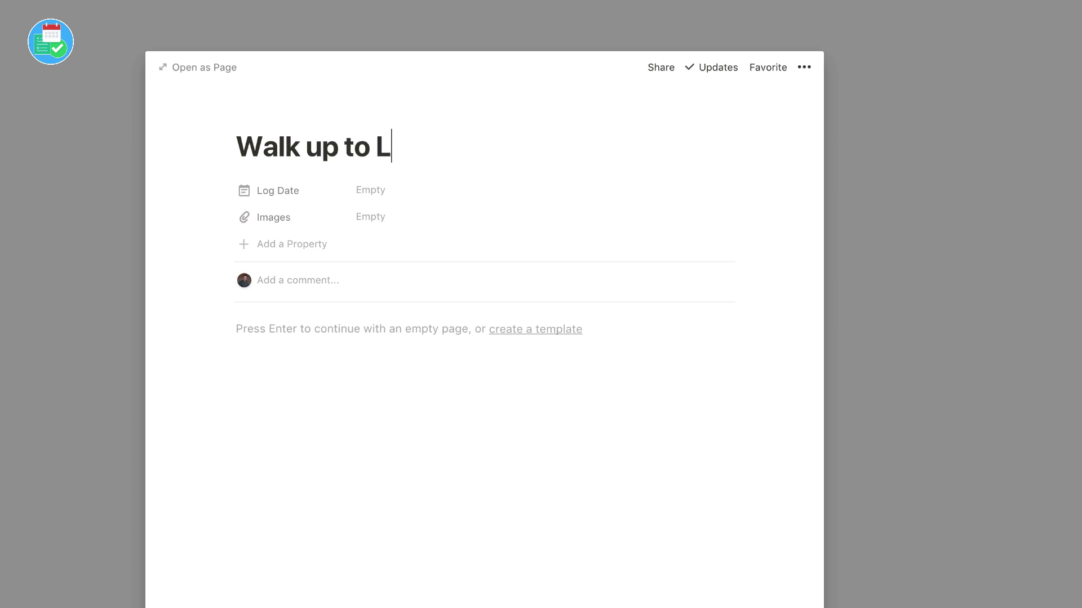
pyautogui.write('iskeard')
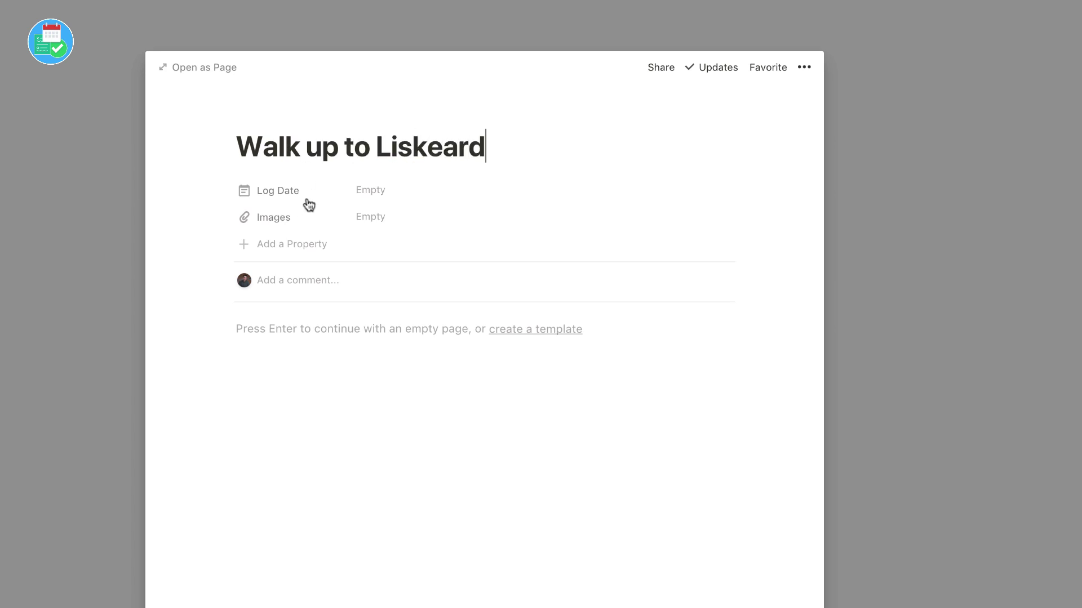
# Set the entry's Log Date to Jun 13, 2019, leave its body empty and close the entry
pyautogui.click(384, 190)
pyautogui.click(441, 334)
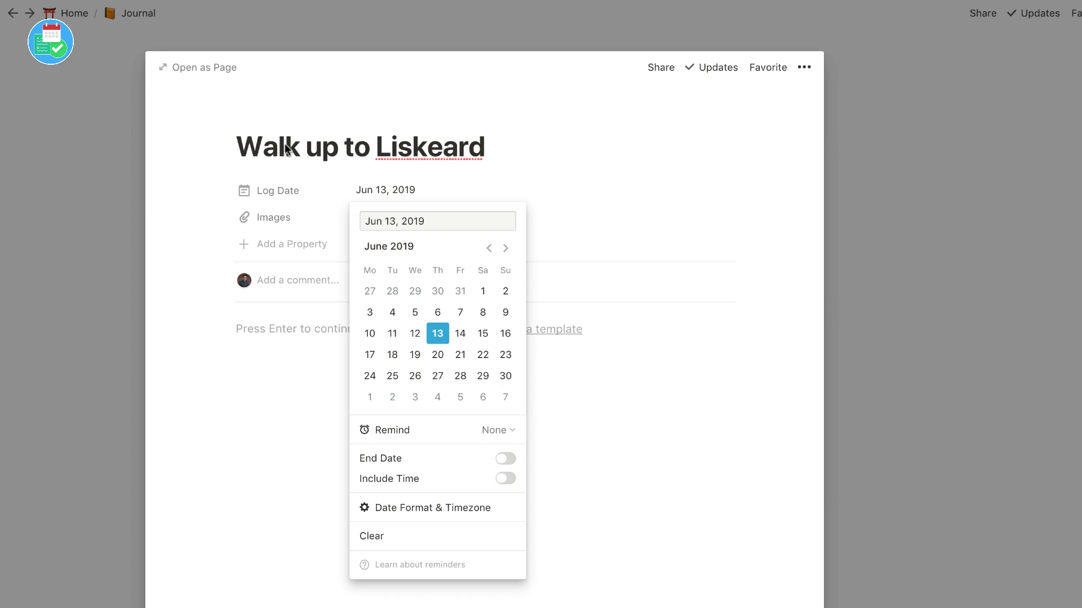
pyautogui.press('Escape')
pyautogui.click(357, 331)
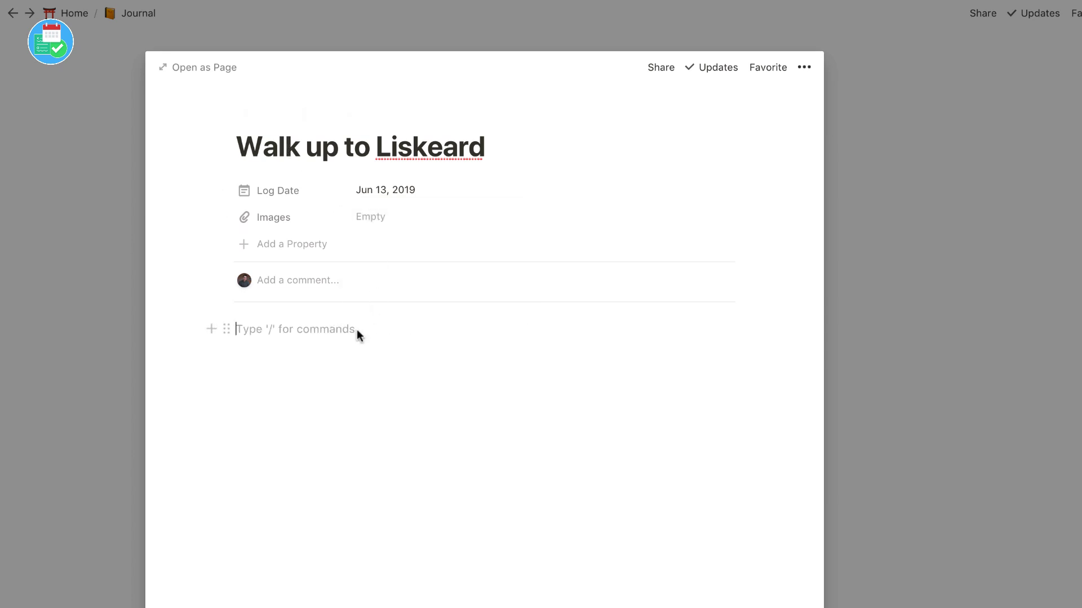
pyautogui.press('BackSpace')
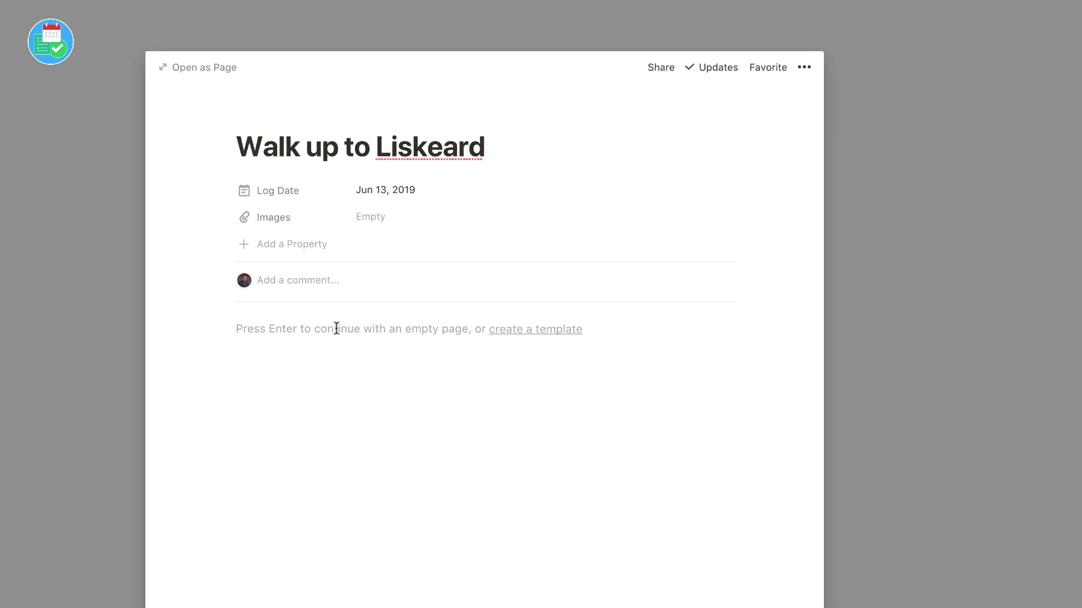
pyautogui.click(125, 275)
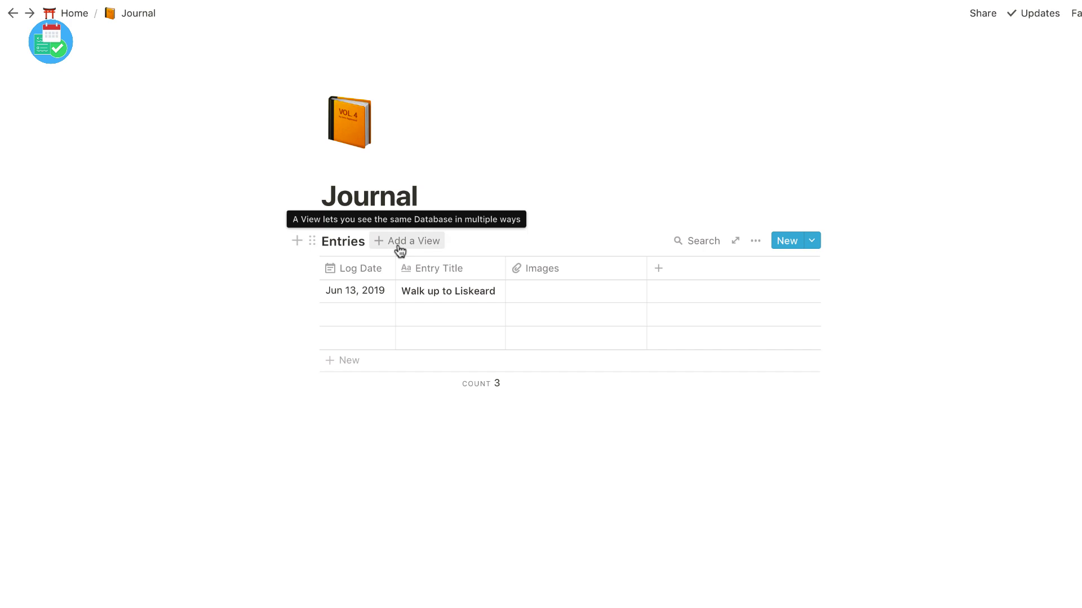
# Add a Calendar view to the Entries database, leaving the view unnamed
pyautogui.click(399, 246)
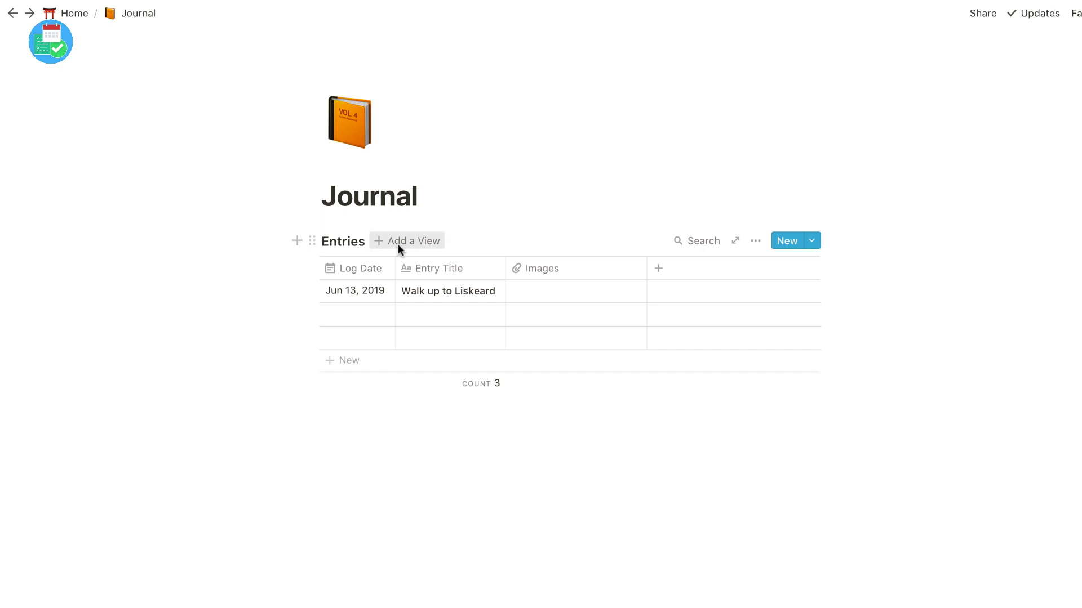
pyautogui.click(400, 394)
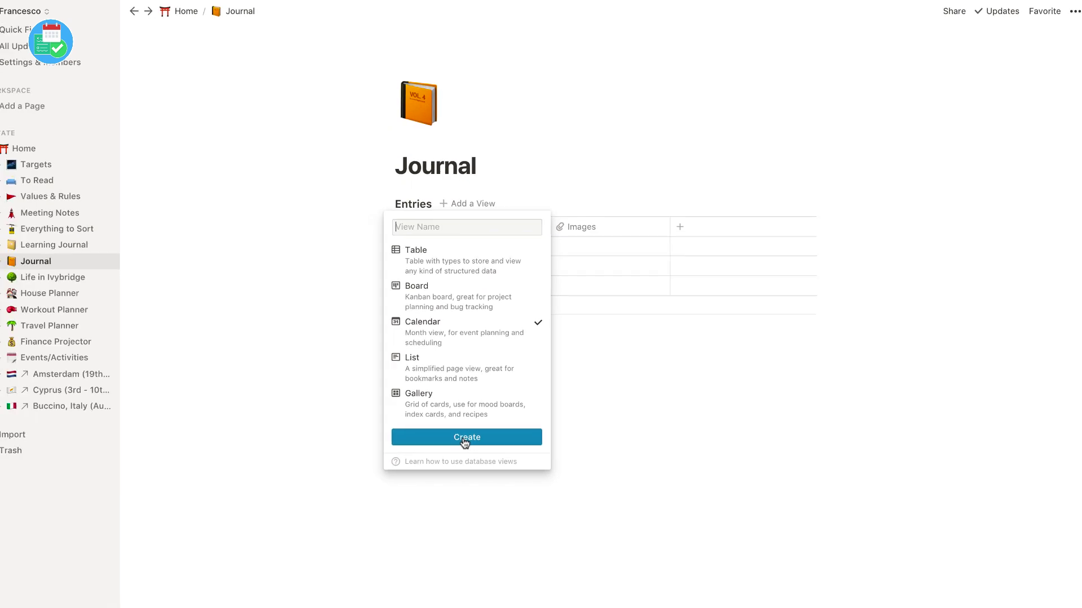
pyautogui.click(464, 439)
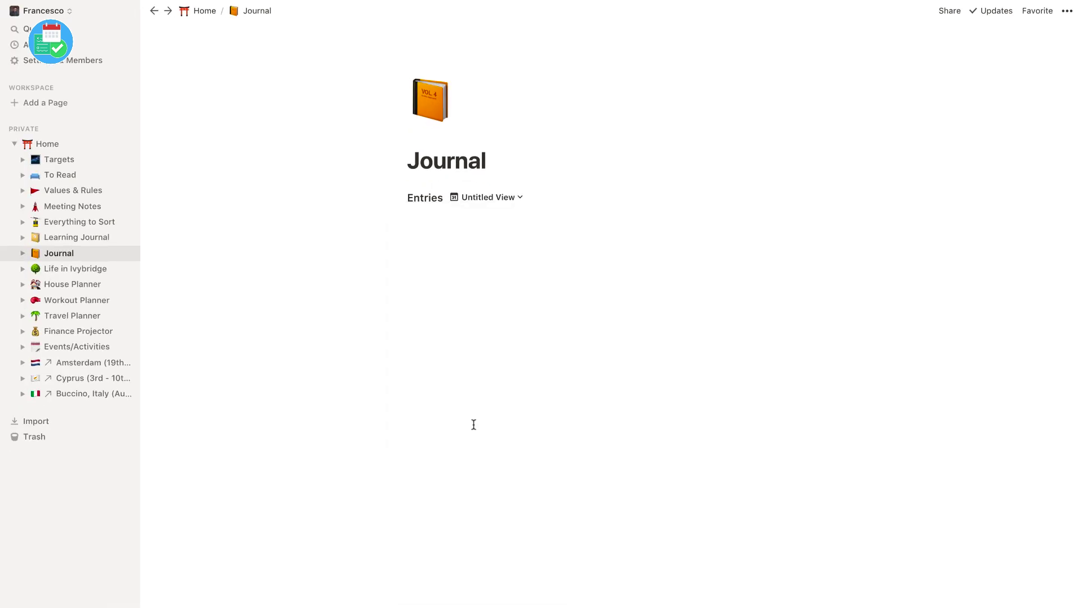
pyautogui.scroll(-4, 515, 356)
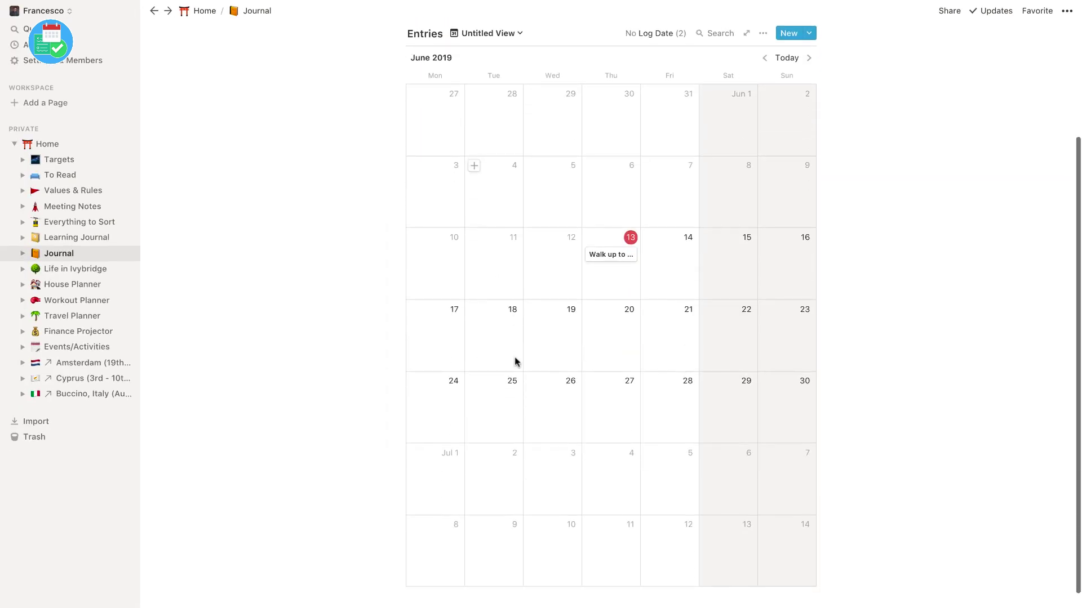
# Open the "Walk up to Liskeard" entry from the calendar, give it a tree emoji icon found by searching "tree", and close it
pyautogui.click(614, 255)
pyautogui.click(386, 101)
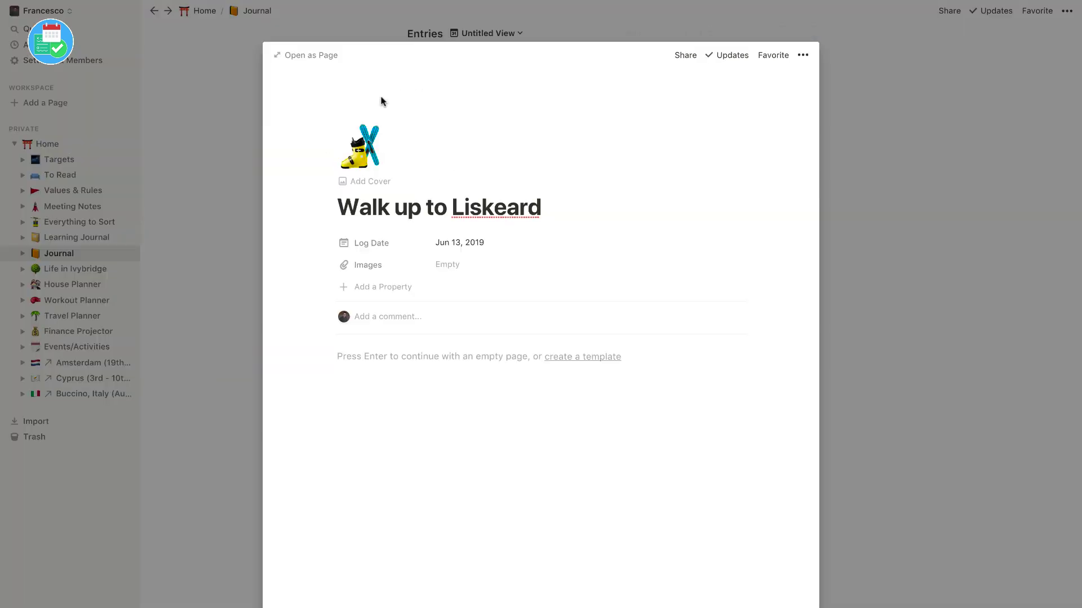
pyautogui.click(367, 151)
pyautogui.write('tre')
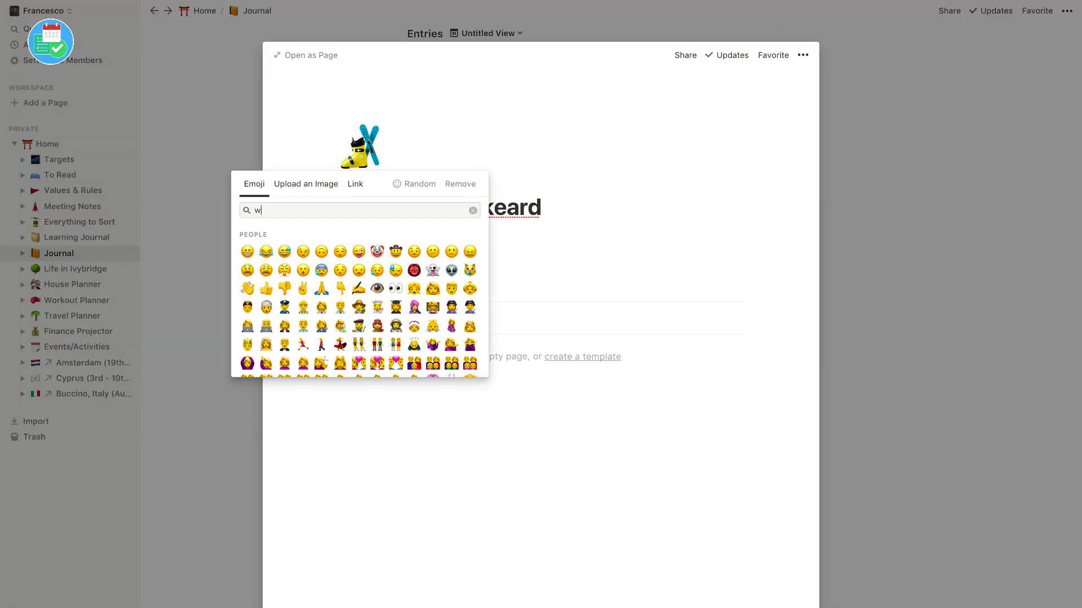
pyautogui.press('BackSpace')
pyautogui.press('BackSpace')
pyautogui.write('rre')
pyautogui.press('BackSpace')
pyautogui.press('BackSpace')
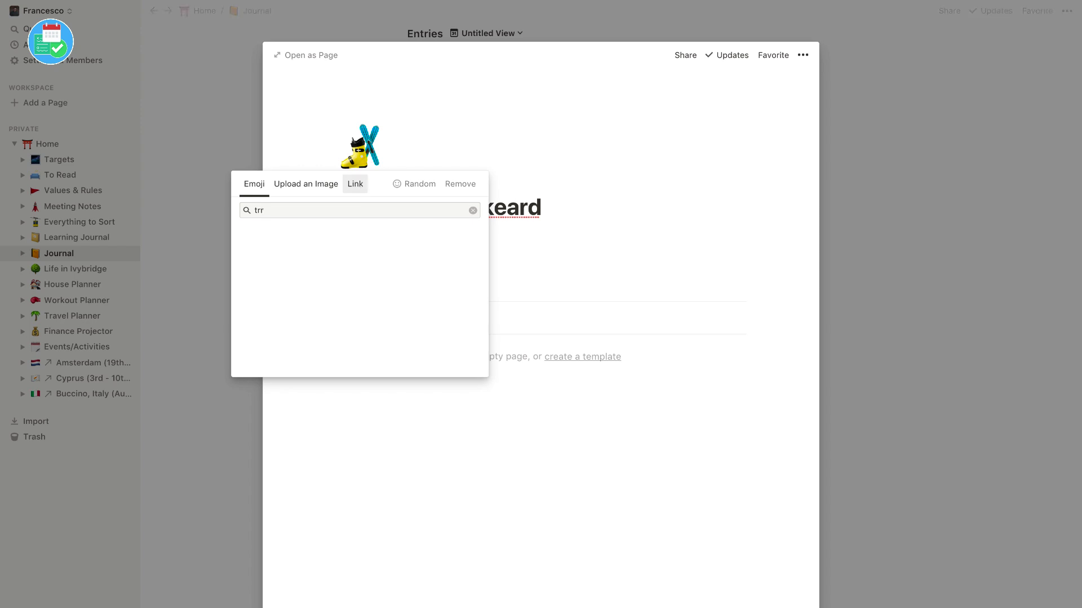
pyautogui.write('ee')
pyautogui.click(285, 251)
pyautogui.click(153, 191)
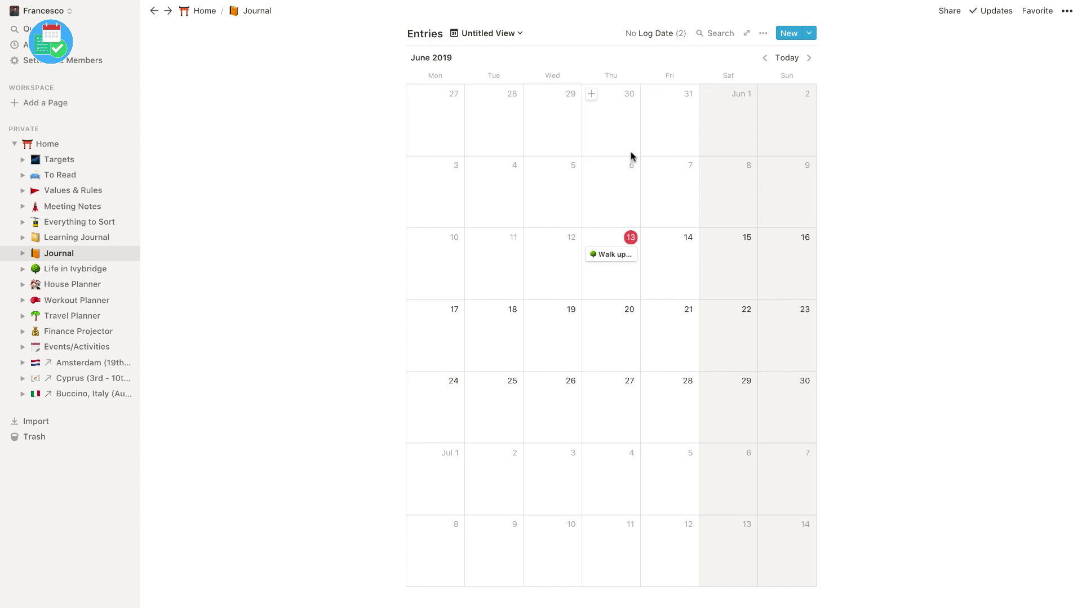
# Show the Log Date property on the cards of the Entries calendar view
pyautogui.click(761, 36)
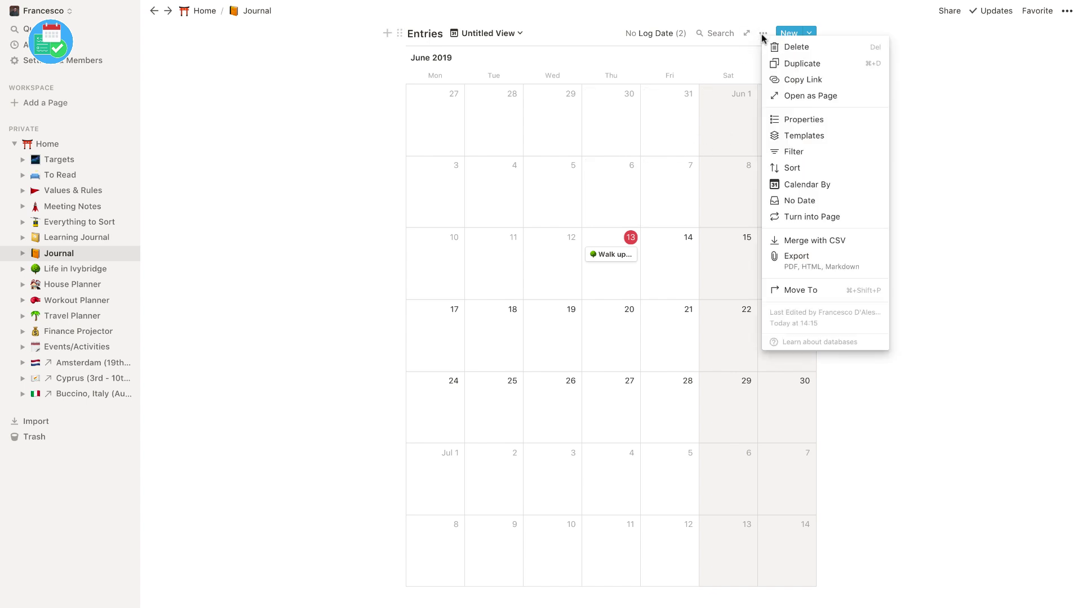
pyautogui.click(793, 116)
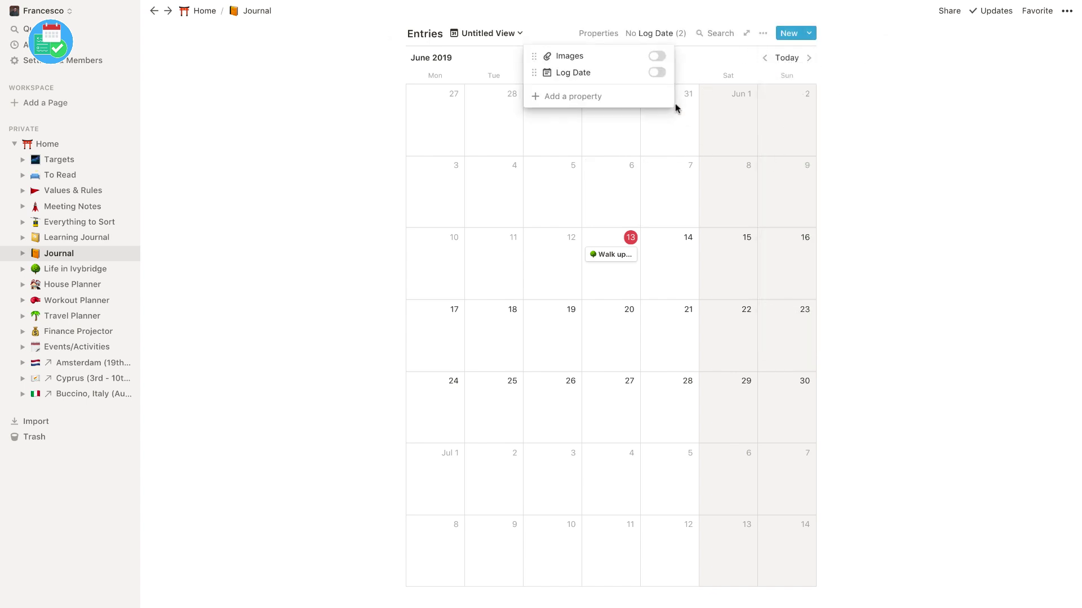
pyautogui.click(657, 73)
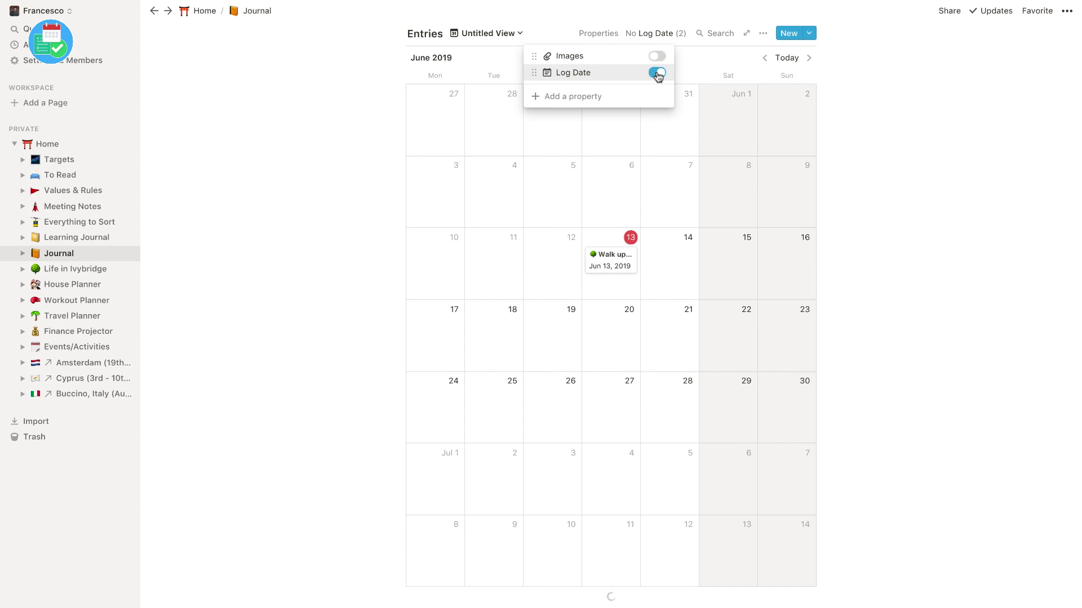
pyautogui.click(862, 193)
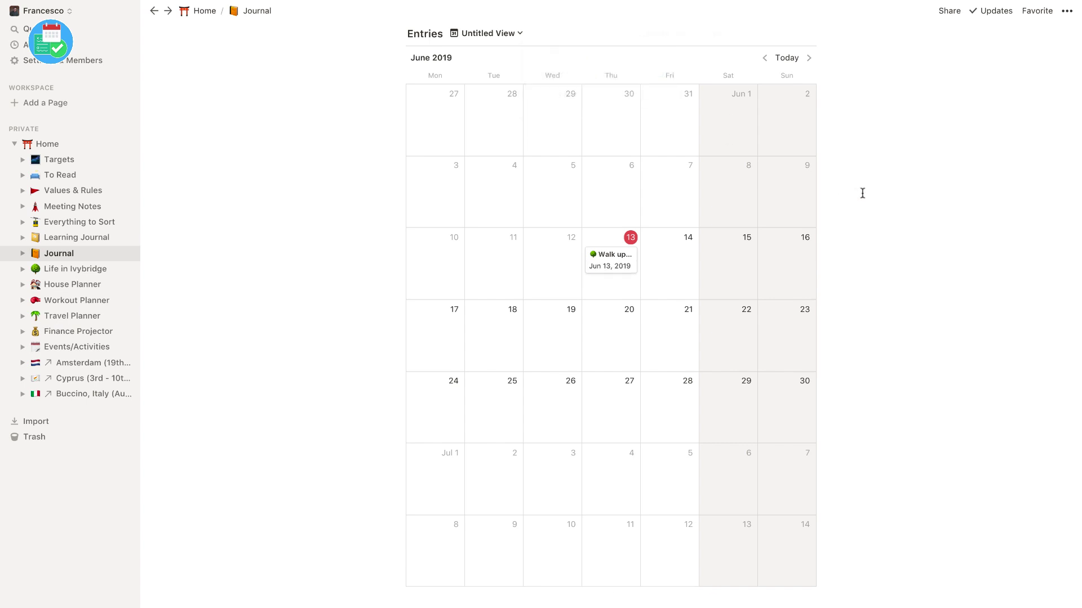
pyautogui.scroll(2, 862, 193)
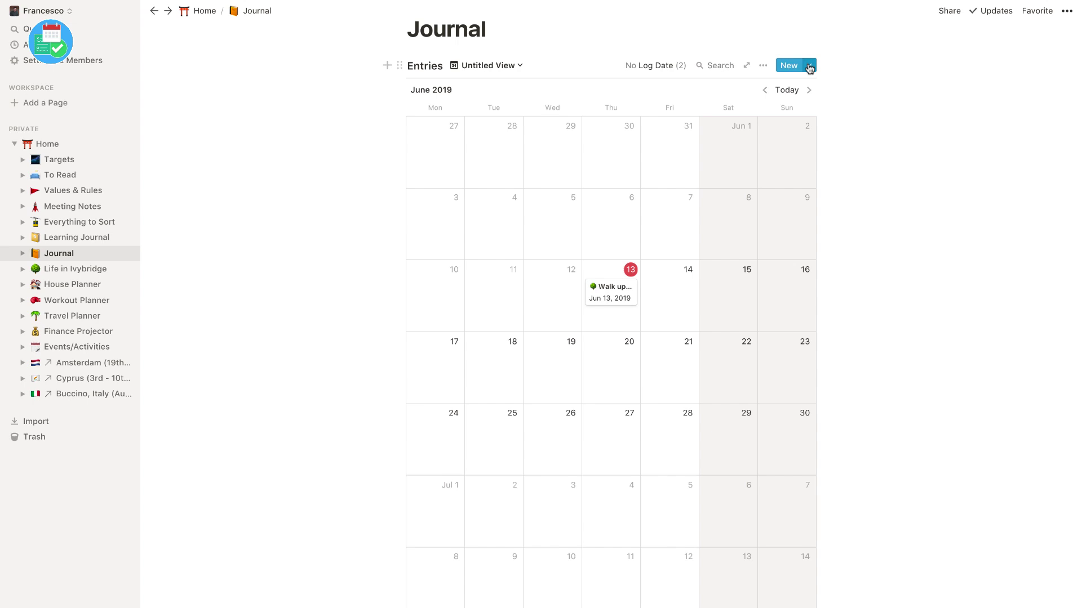
# Create a new template for the Entries database and leave its Log Date empty
pyautogui.click(810, 67)
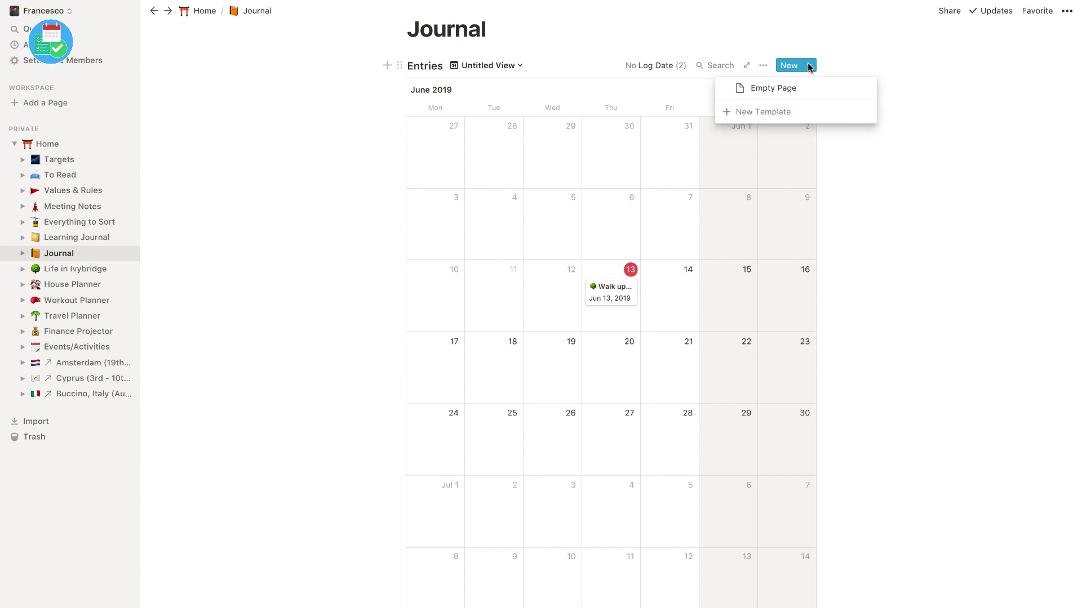
pyautogui.click(769, 113)
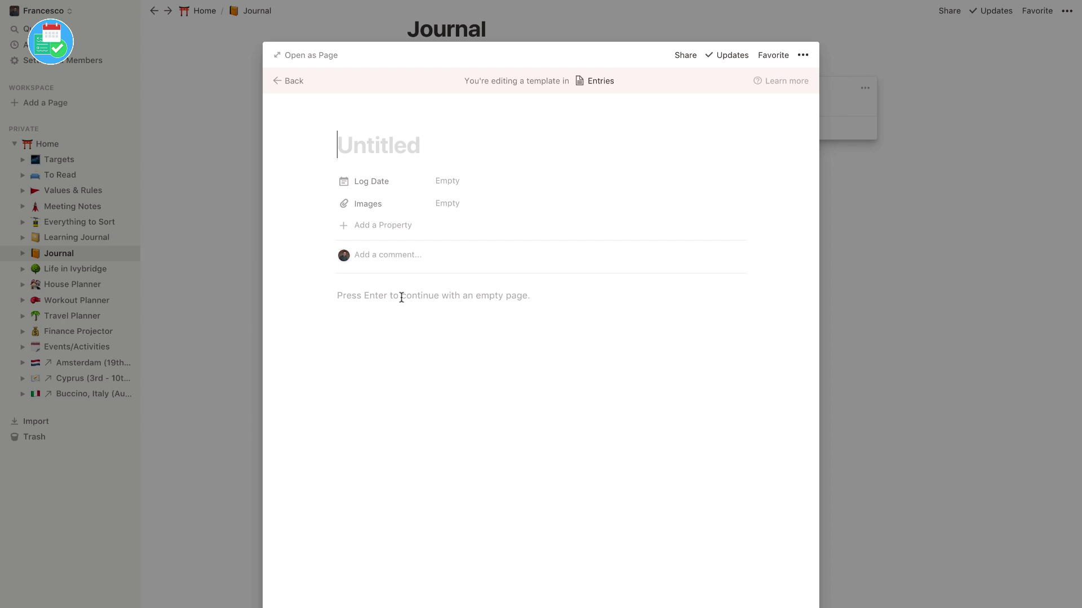
pyautogui.click(451, 181)
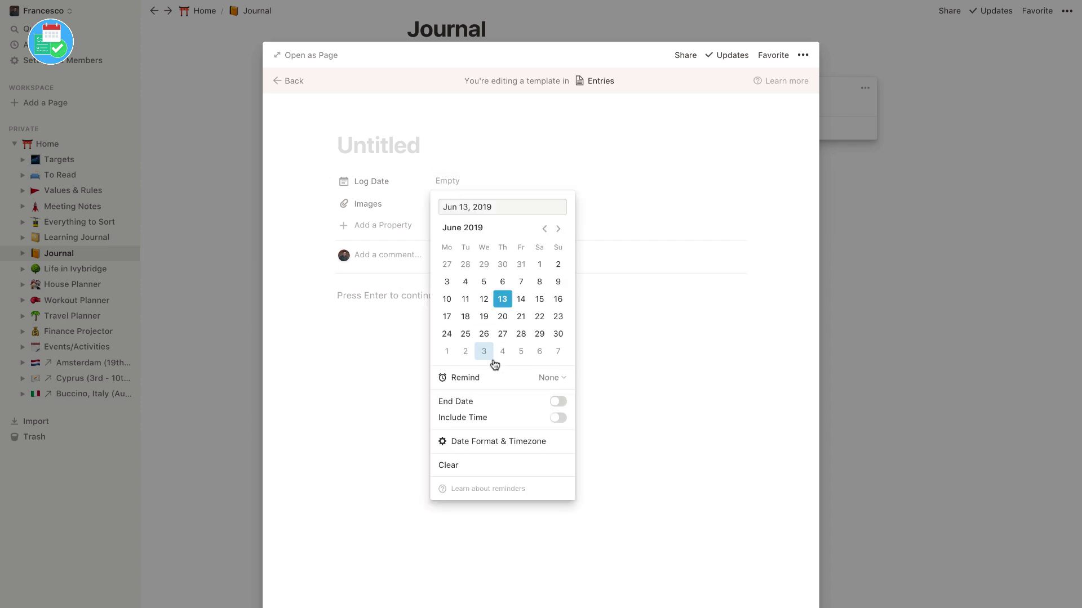
pyautogui.click(481, 466)
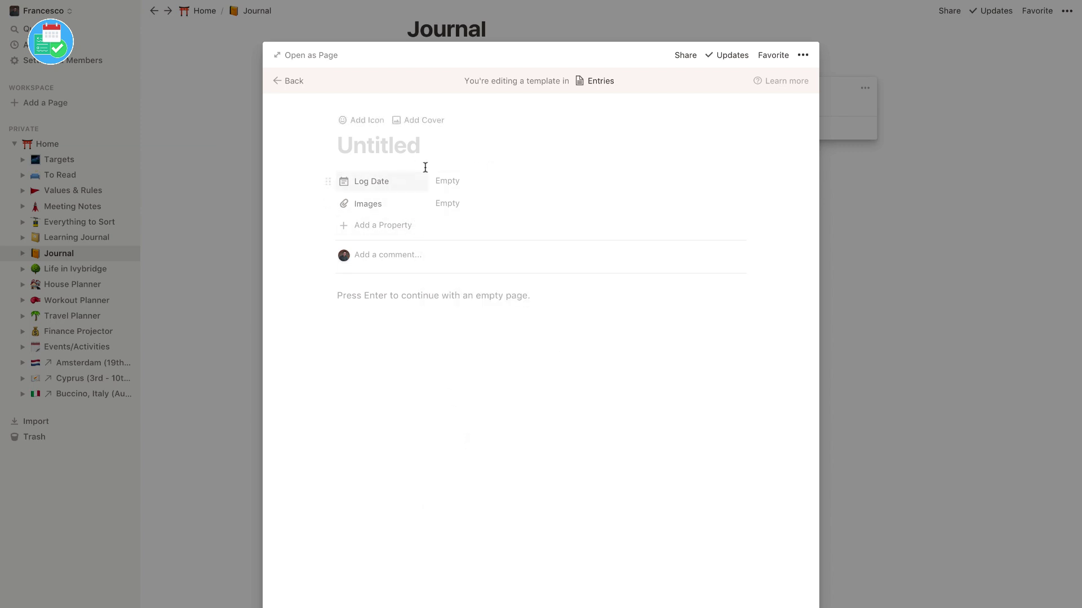
# Title the template "New Entry Template" and add a random page icon
pyautogui.click(375, 138)
pyautogui.write('New ')
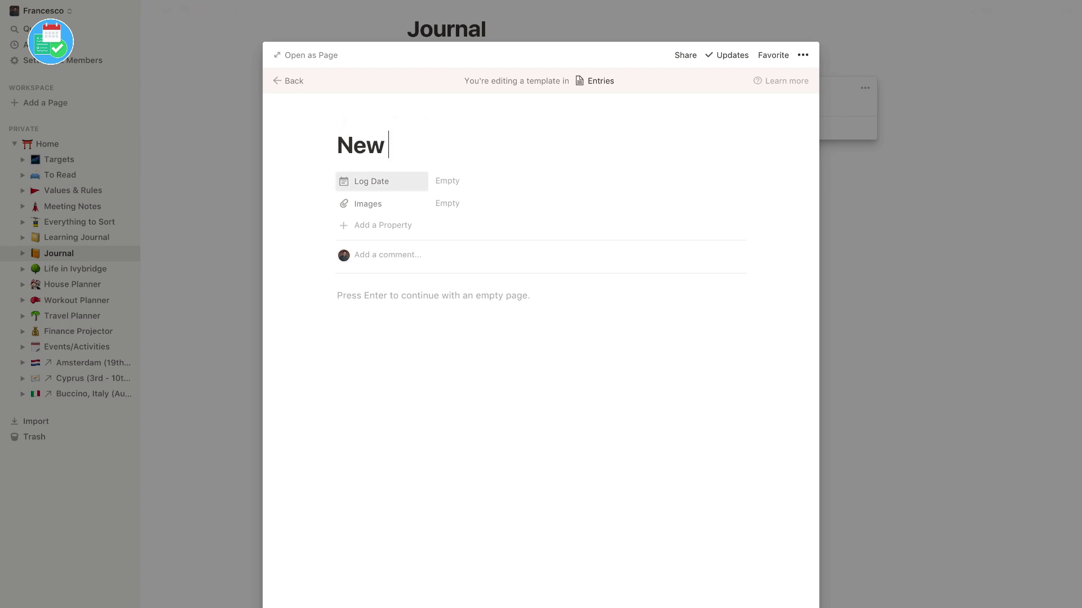
pyautogui.write('Entry Template')
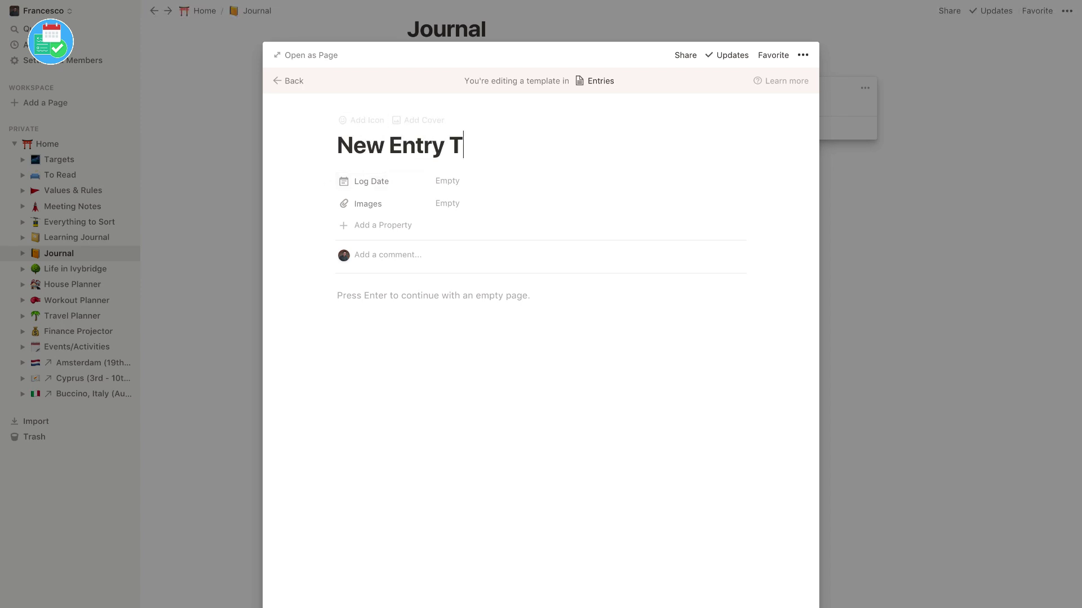
pyautogui.click(358, 119)
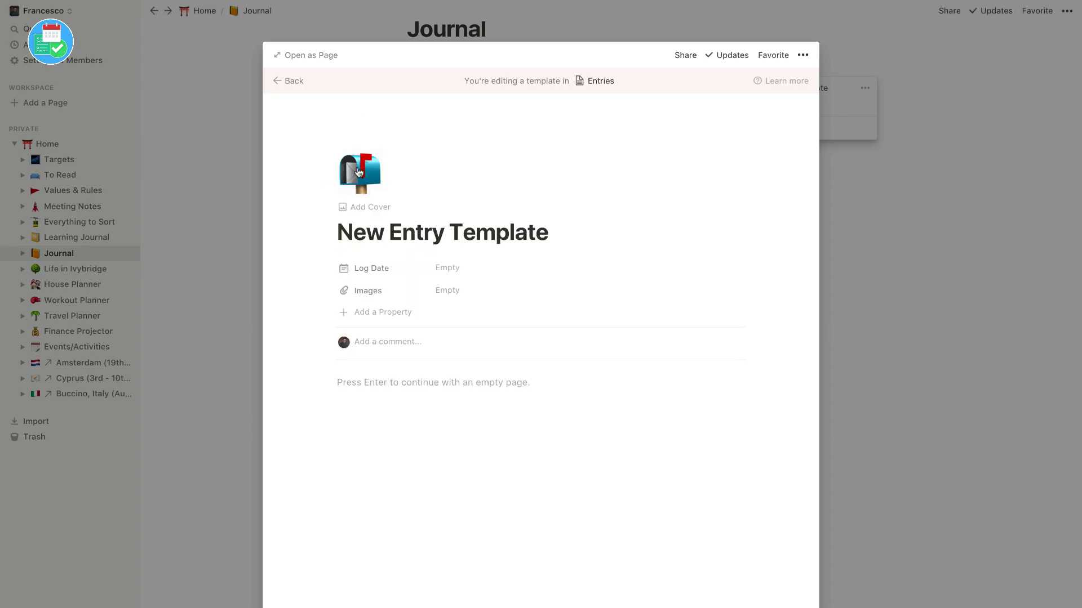
# Add a Heading 3 reading "What am I most grateful for?" to the template body, with an empty line below it
pyautogui.click(401, 382)
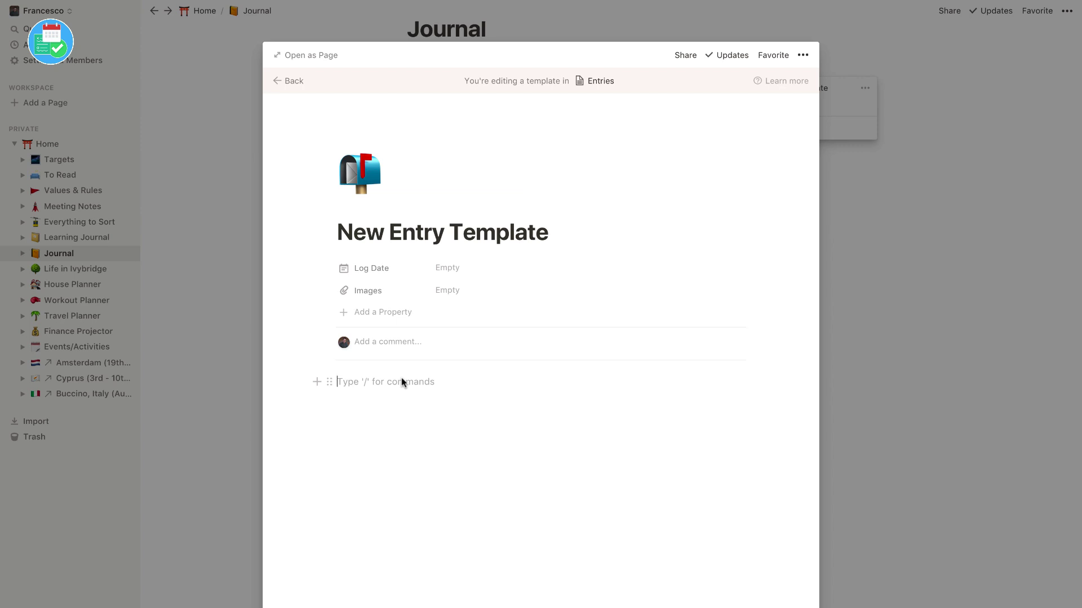
pyautogui.write('/')
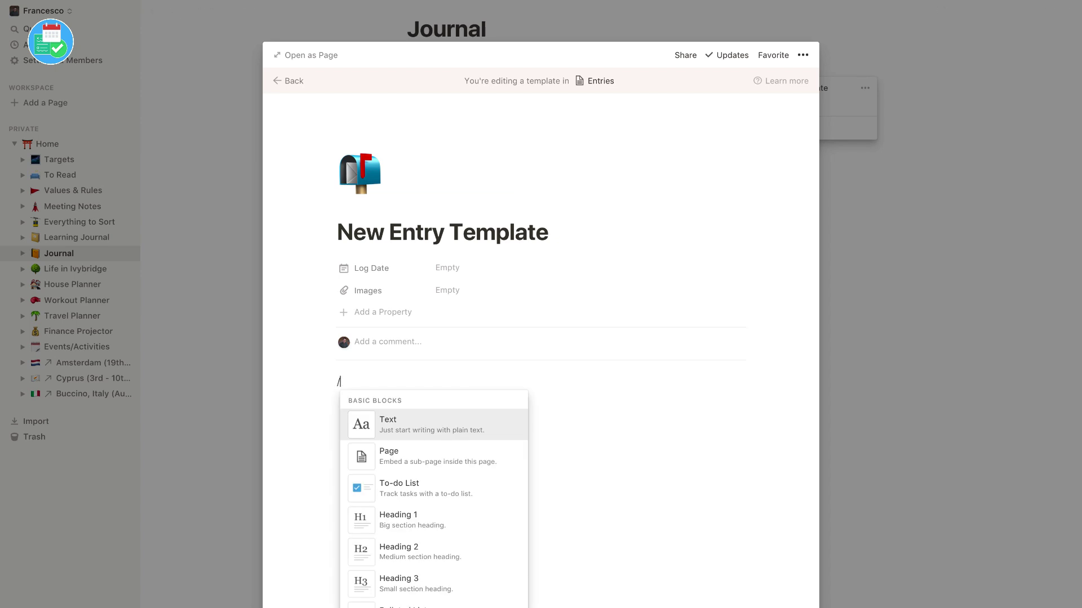
pyautogui.press('Down')
pyautogui.press('Down')
pyautogui.press('Down')
pyautogui.press('Down')
pyautogui.press('Down')
pyautogui.press('Return')
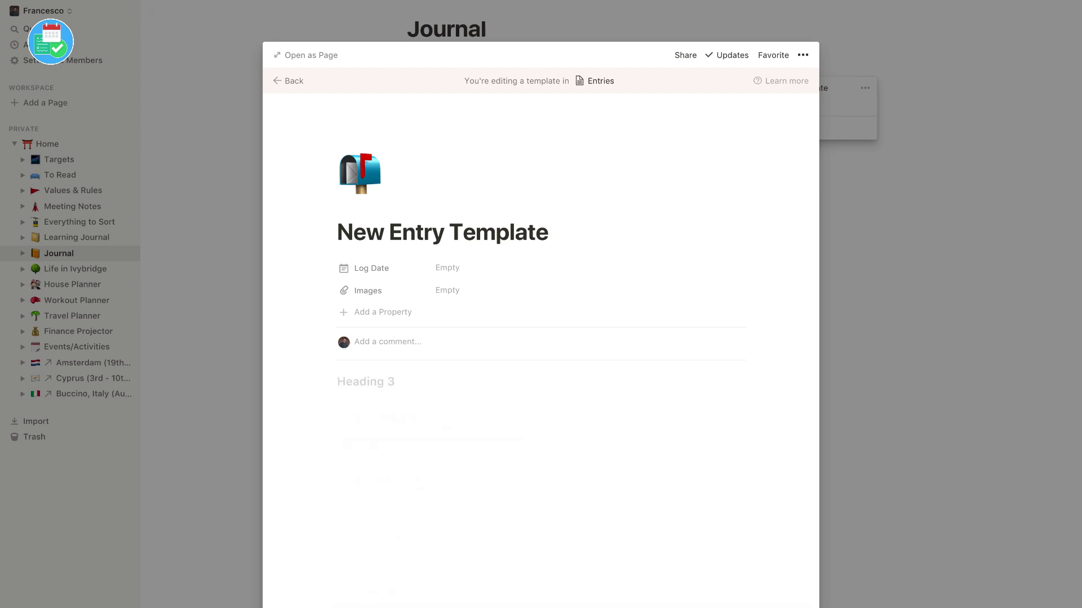
pyautogui.write('What am I most grea')
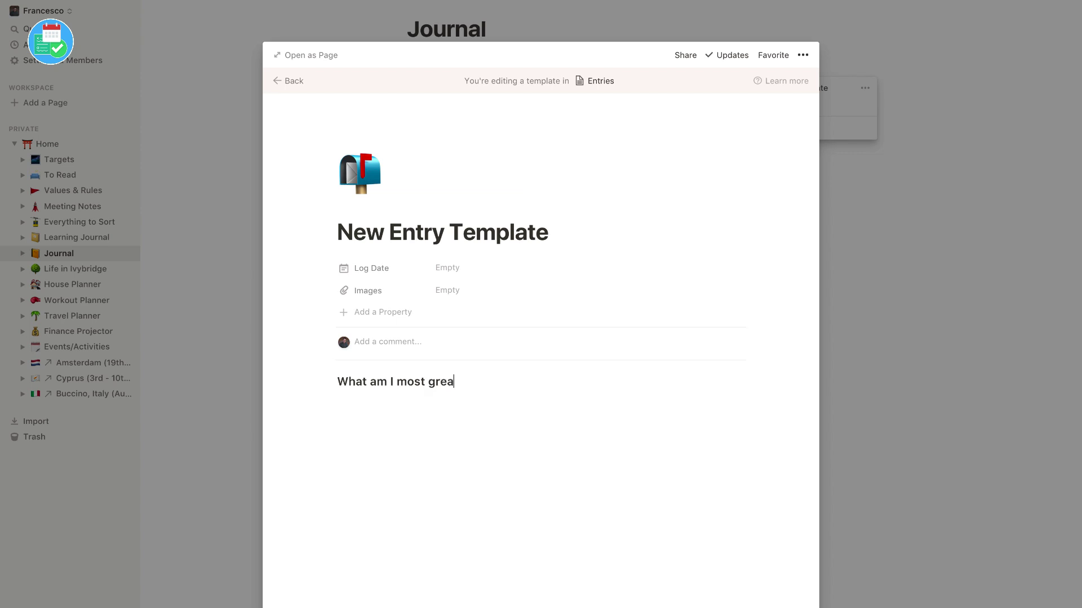
pyautogui.press('BackSpace')
pyautogui.press('BackSpace')
pyautogui.write('ateful for?')
pyautogui.press('Return')
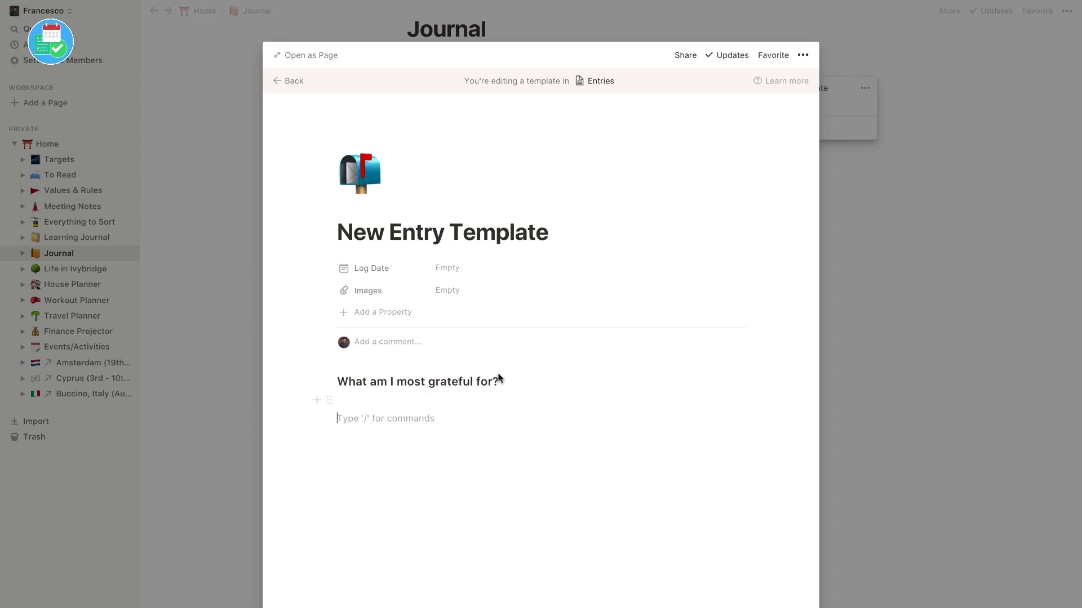
# Select the "What am I most grateful for?" heading as a block and copy it
pyautogui.moveTo(501, 382); pyautogui.dragTo(331, 382)
pyautogui.press('Escape')
pyautogui.hotkey('ctrl', 'c')
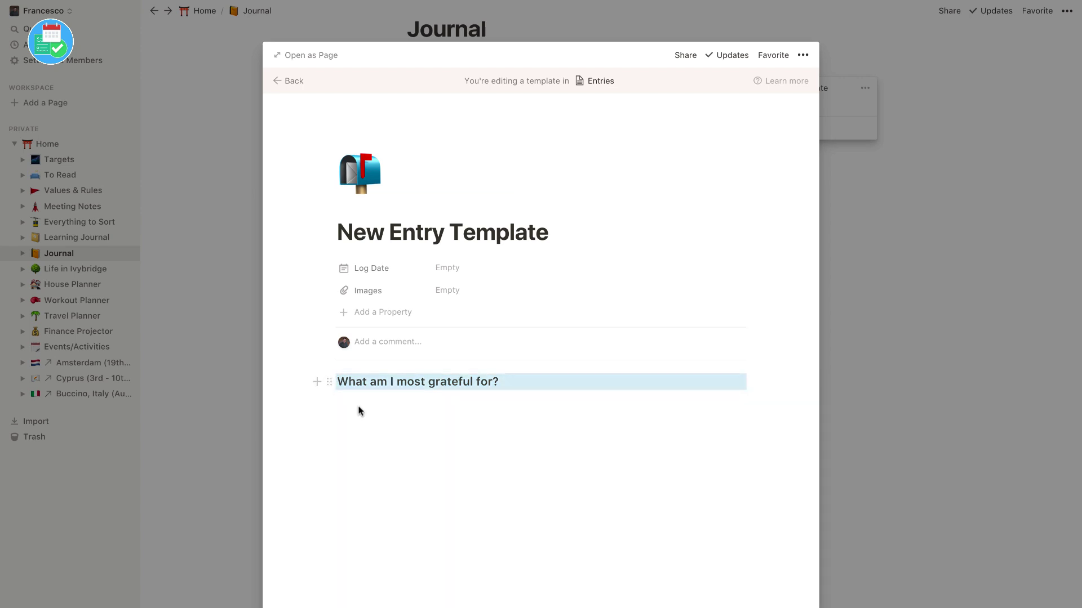
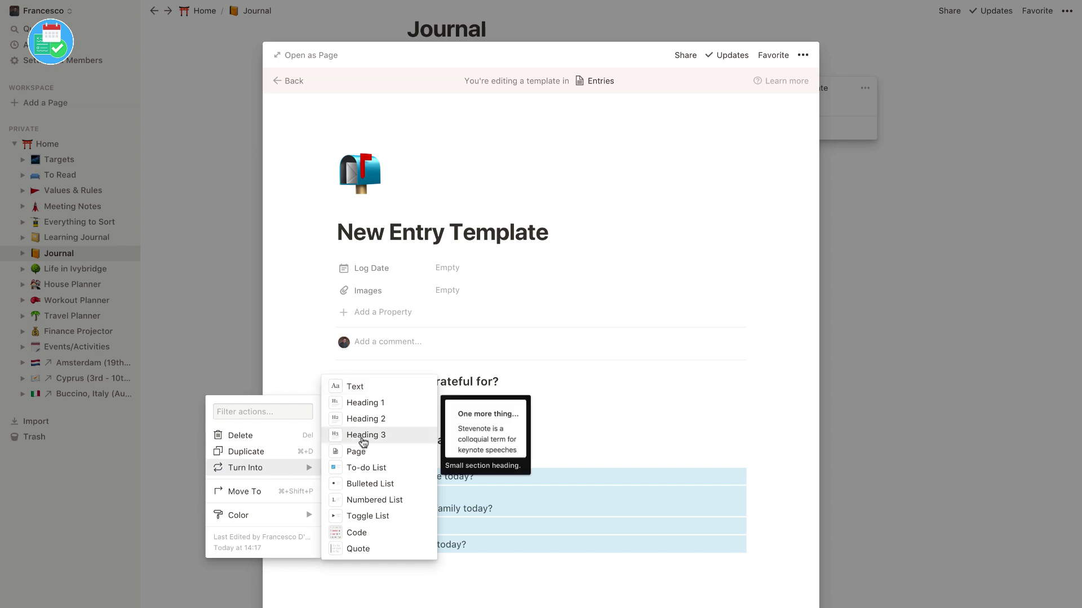
# Turn the selected question lines into Heading 3 and place "Did I work out today?" in a column beside "What am I most grateful for?"
pyautogui.click(365, 435)
pyautogui.click(360, 507)
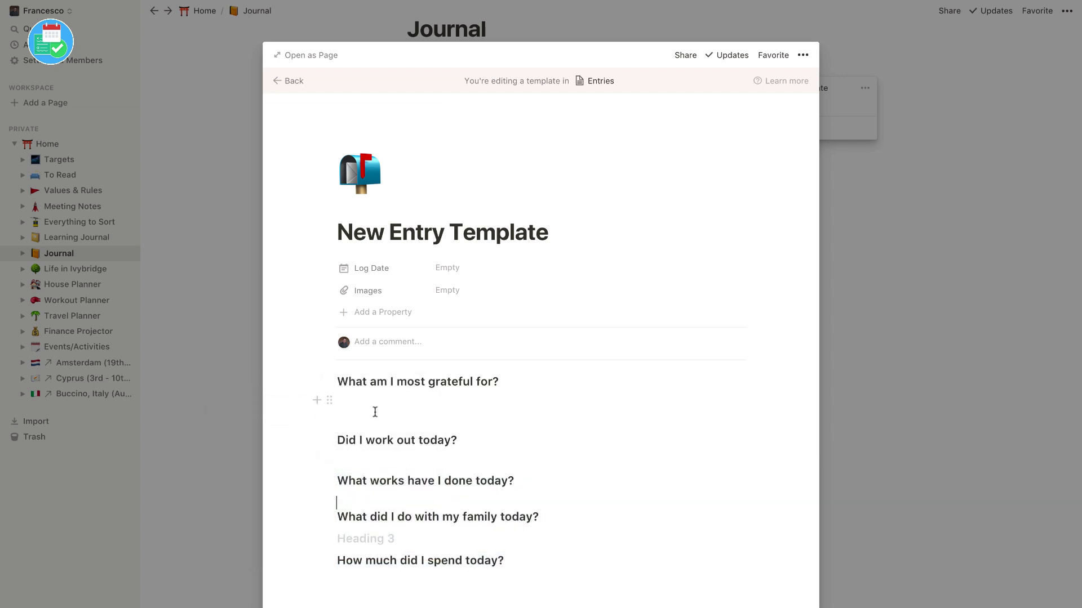
pyautogui.moveTo(330, 441); pyautogui.dragTo(761, 386)
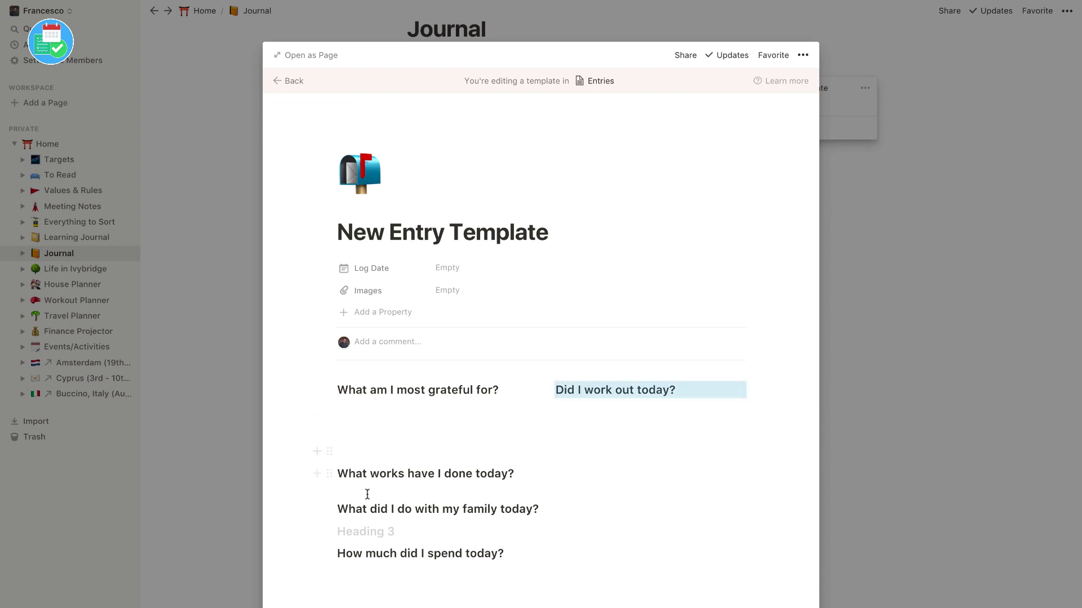
# Try to move "What did I do with my family today?" beside "What works have I done today?"
pyautogui.click(336, 507)
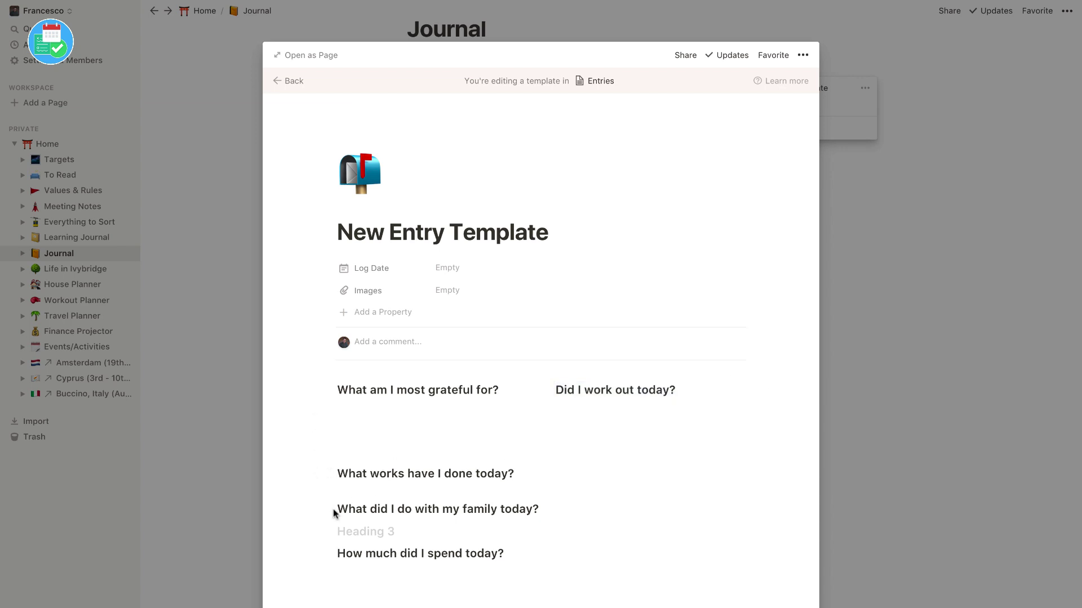
pyautogui.moveTo(335, 509); pyautogui.dragTo(570, 489)
pyautogui.press('super+z')
pyautogui.press('super+z')
pyautogui.press('super+z')
pyautogui.press('super+z')
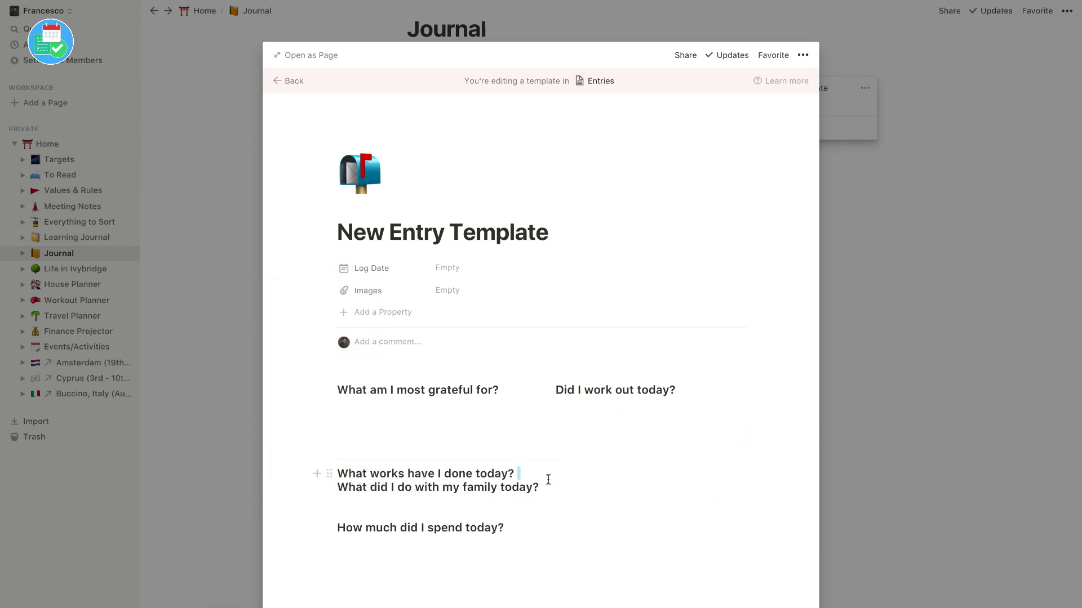
pyautogui.press('super+shift+z')
pyautogui.press('super+shift+z')
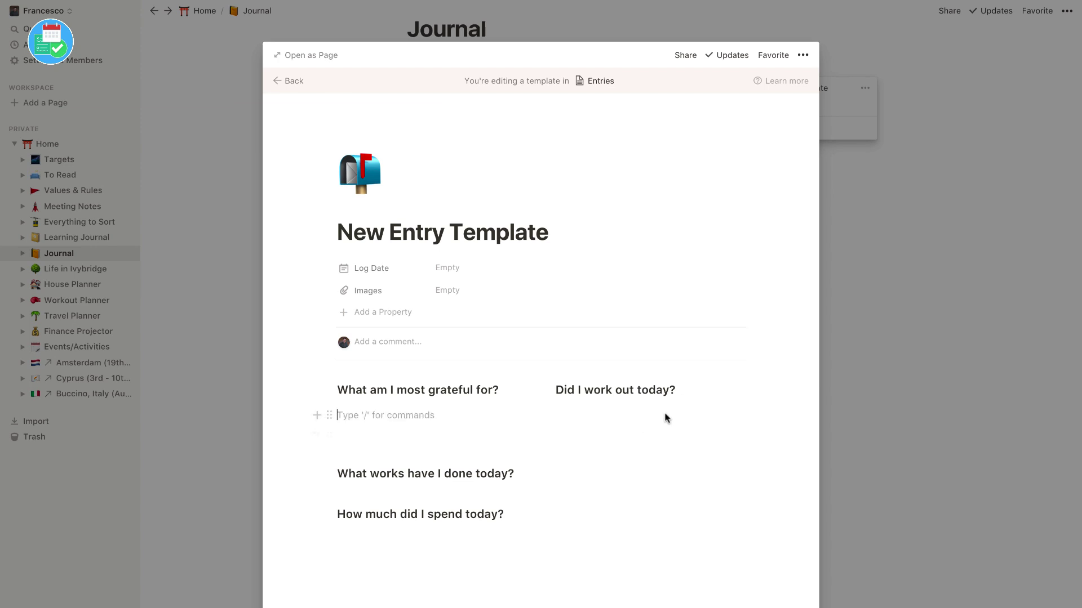
# Place "What did I do with my family today?" in a column beside "What works have I done today?" and make it Heading 3
pyautogui.moveTo(329, 415); pyautogui.dragTo(749, 471)
pyautogui.tripleClick(590, 462)
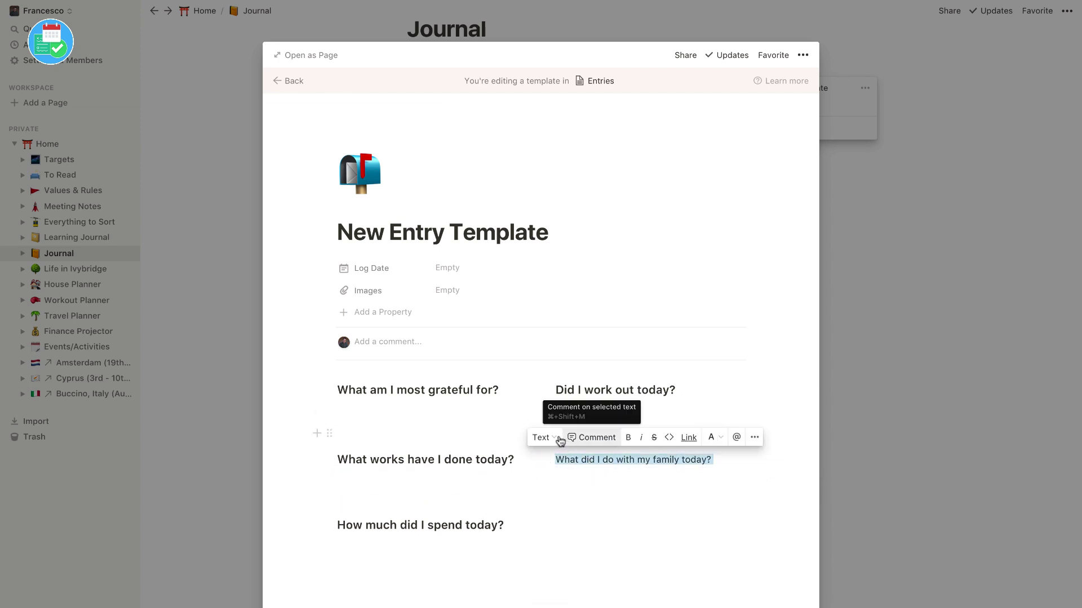
pyautogui.click(542, 437)
pyautogui.click(538, 524)
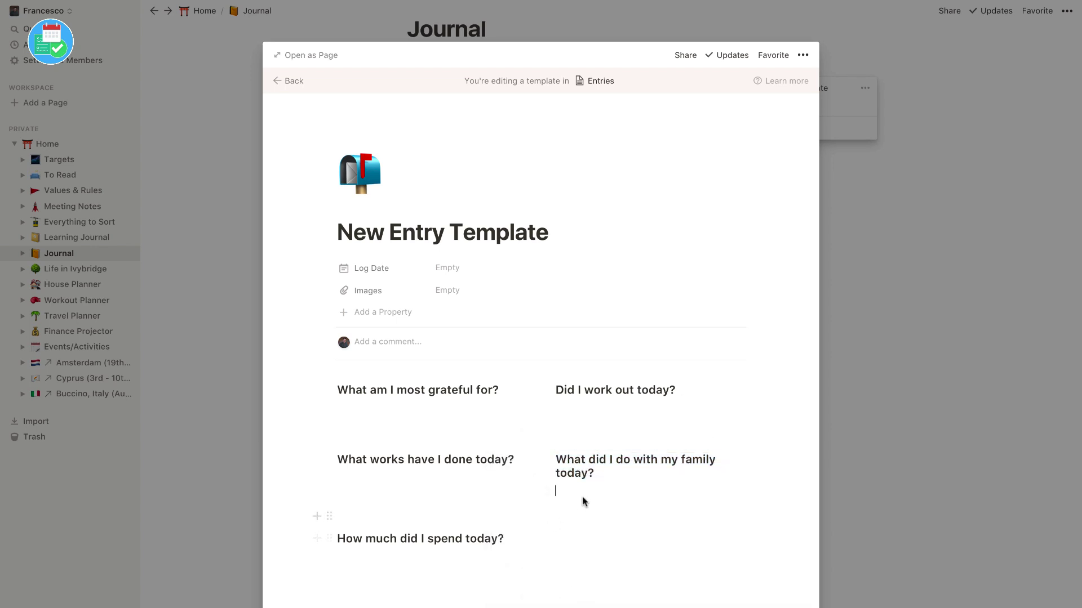
# Try an orange background and a blue text color on the "What am I most grateful for?" heading
pyautogui.click(498, 516)
pyautogui.click(329, 390)
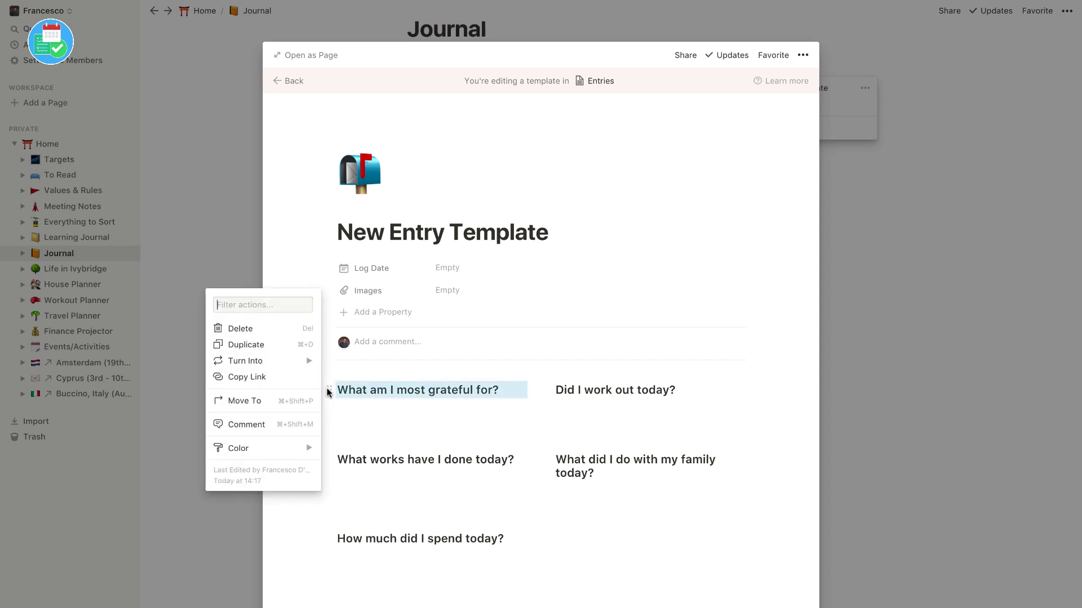
pyautogui.moveTo(291, 456)
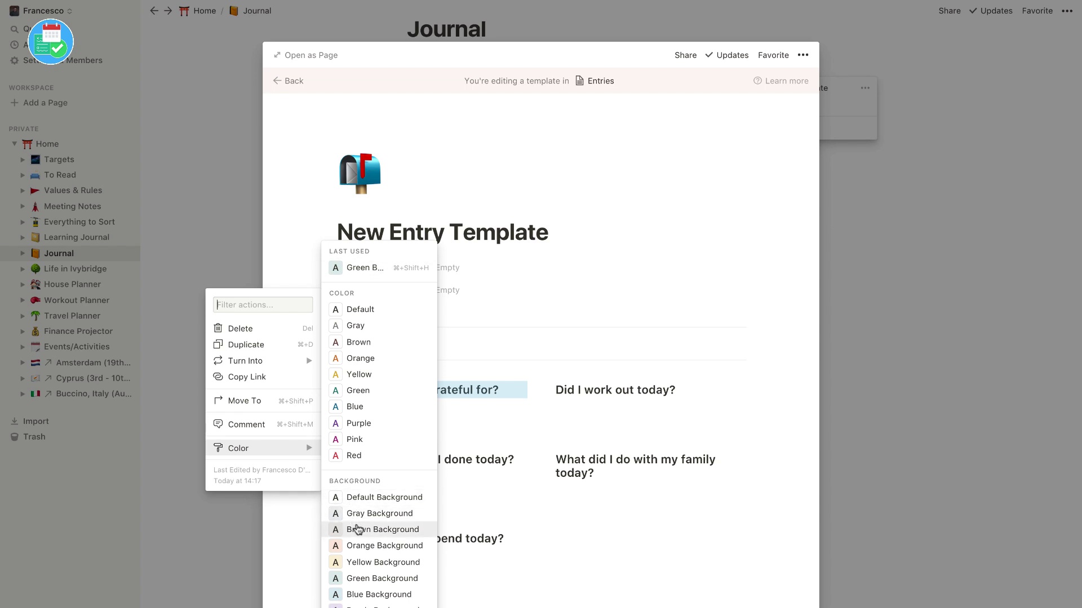
pyautogui.click(362, 546)
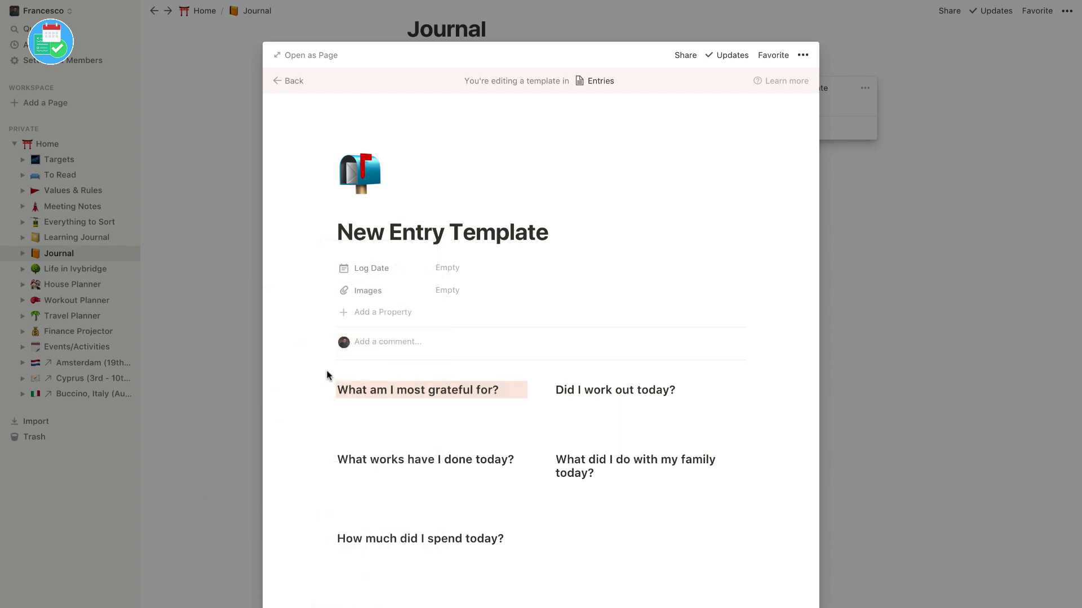
pyautogui.click(329, 390)
pyautogui.moveTo(280, 448)
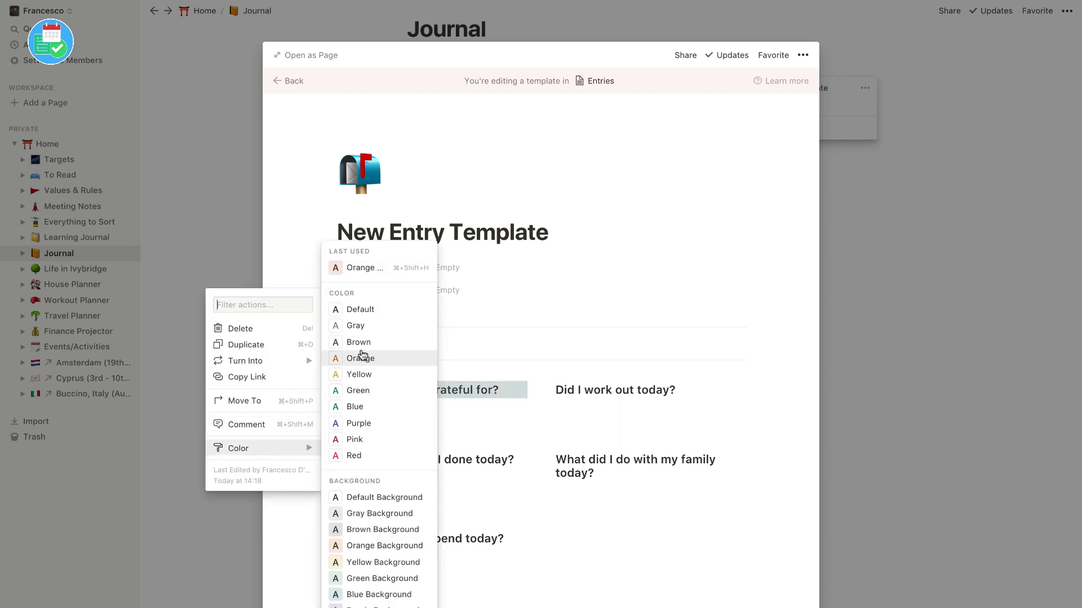
pyautogui.click(361, 403)
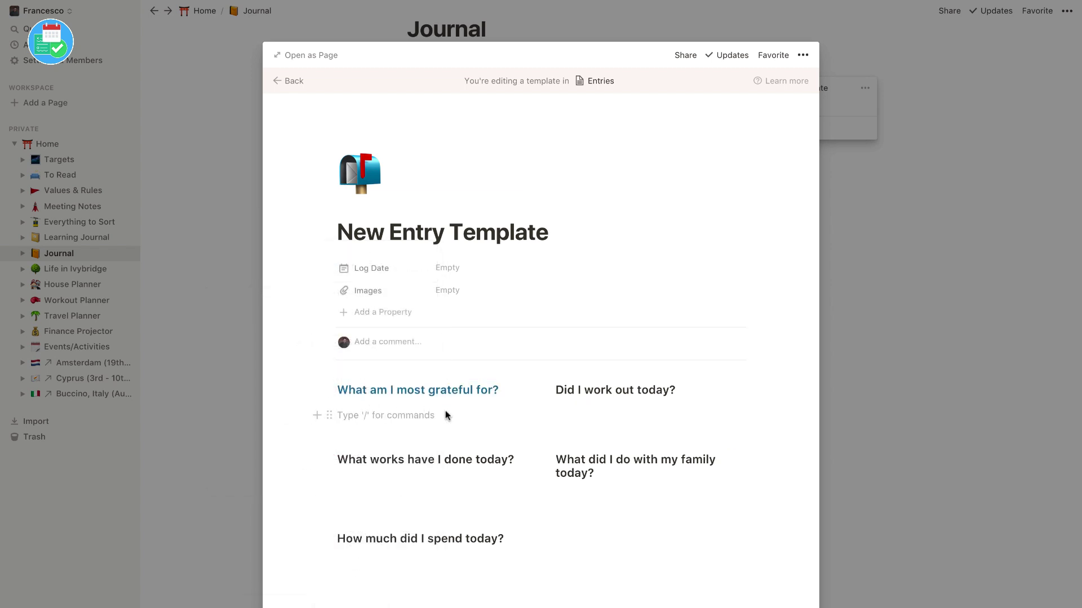
# Apply Blue Background to the "What am I most grateful for?" and "Did I work out today?" headings
pyautogui.click(329, 390)
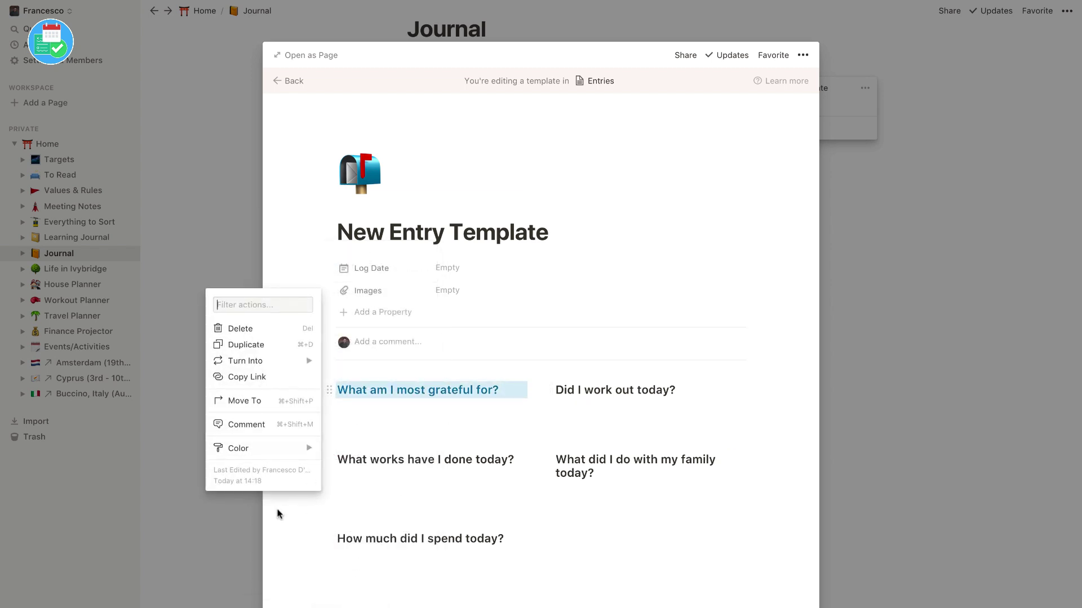
pyautogui.moveTo(261, 458)
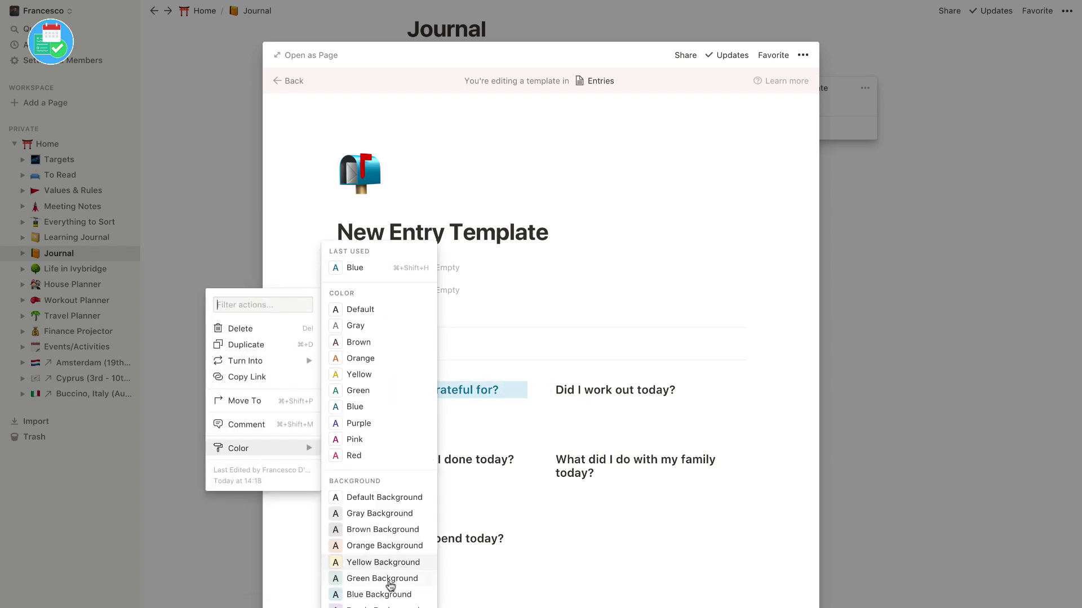
pyautogui.click(360, 592)
pyautogui.click(544, 390)
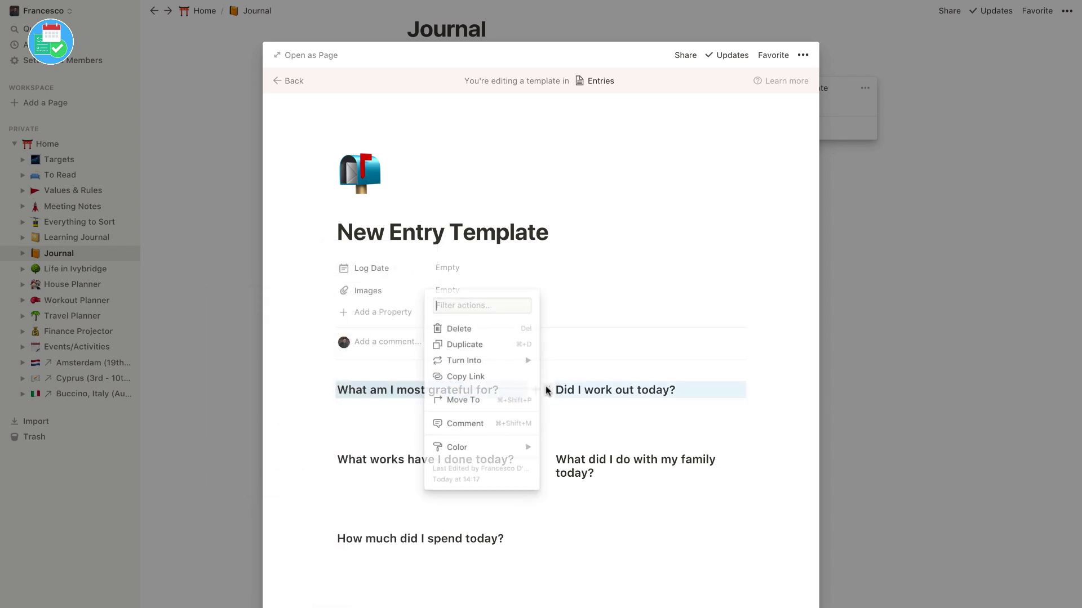
pyautogui.moveTo(485, 448)
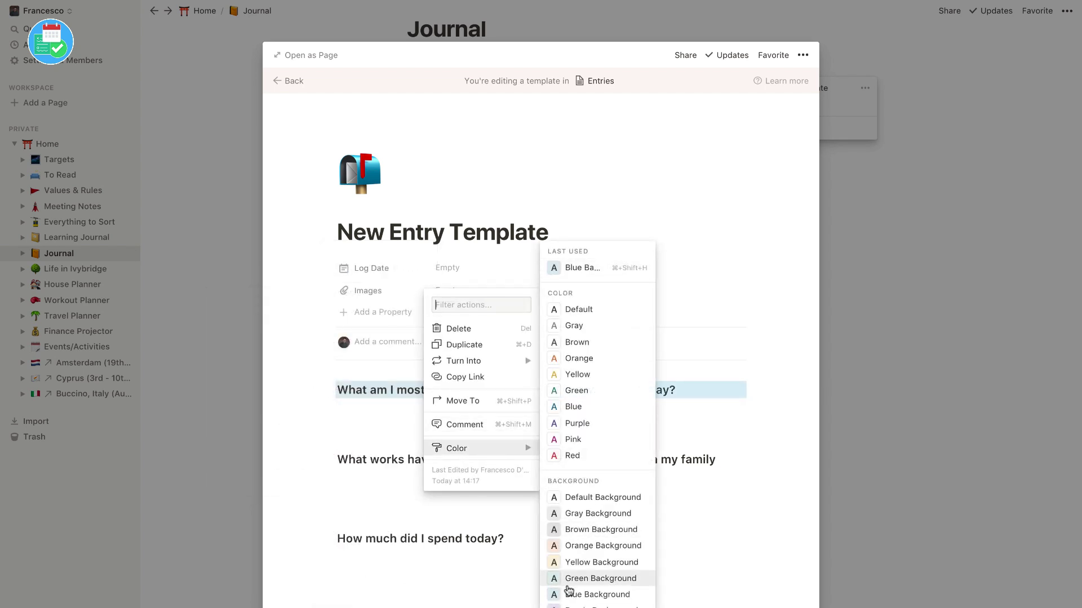
pyautogui.click(597, 595)
# Apply Blue Background to the headings about works done, family activities and money spent today
pyautogui.click(327, 460)
pyautogui.moveTo(238, 518)
pyautogui.click(361, 606)
pyautogui.click(544, 460)
pyautogui.press('super+shift+h')
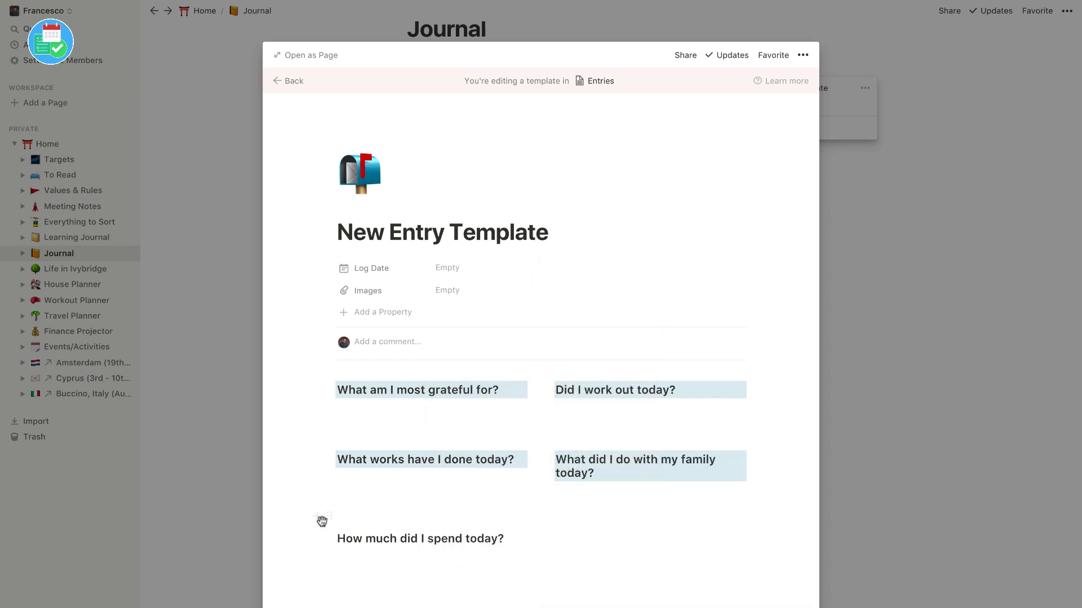
pyautogui.click(329, 538)
pyautogui.moveTo(238, 596)
pyautogui.click(361, 606)
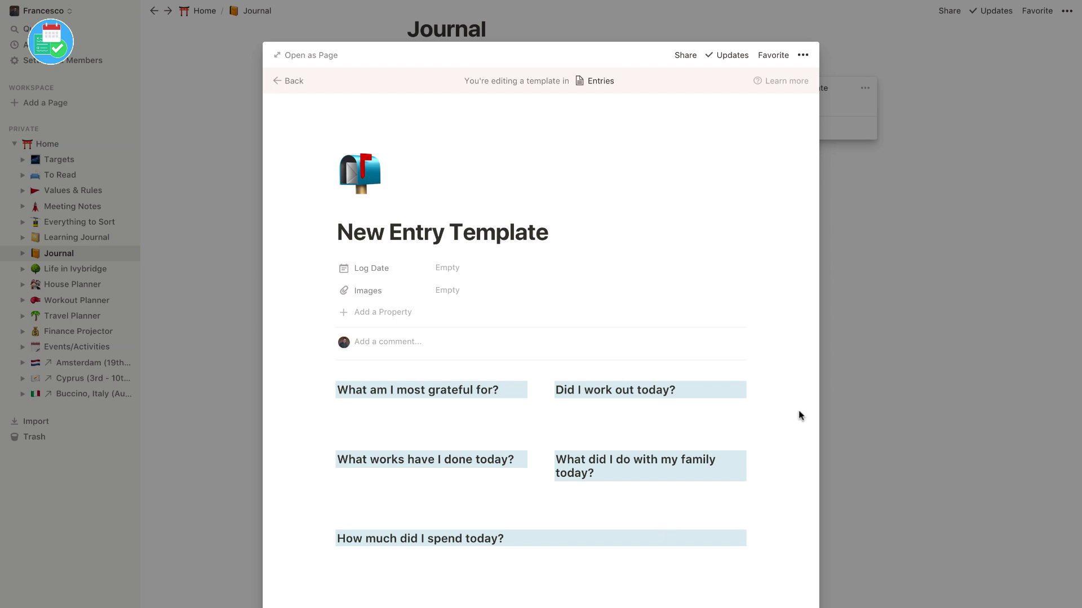
# Close the template and move the "Walk up..." entry to June 11 in the calendar
pyautogui.click(904, 317)
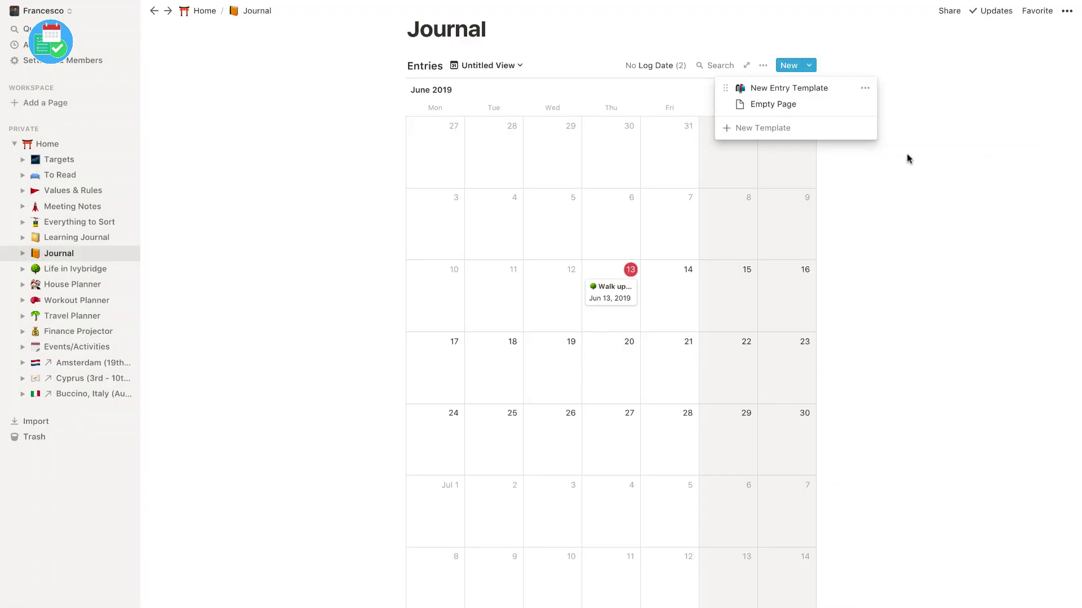
pyautogui.click(907, 159)
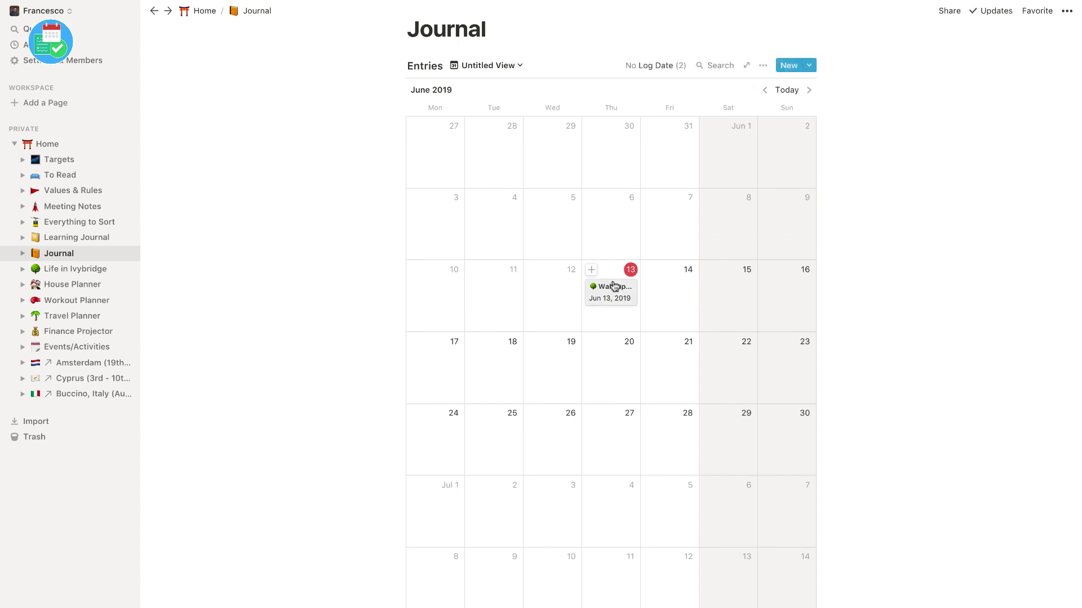
pyautogui.moveTo(612, 297); pyautogui.dragTo(502, 291)
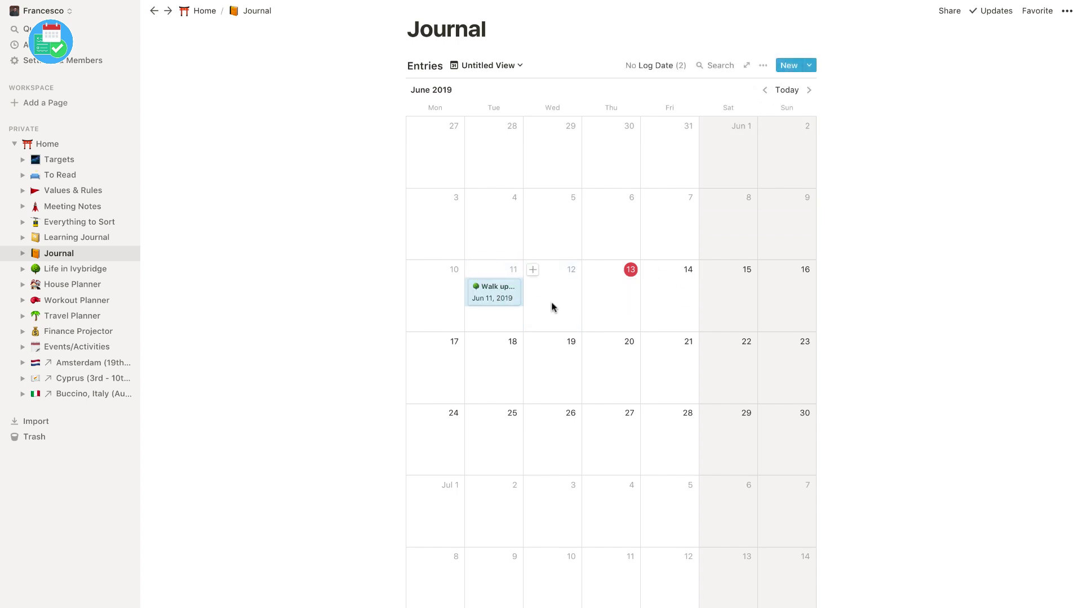
# Create an entry from the New Entry Template and title it "Boxing Up The House"
pyautogui.click(809, 66)
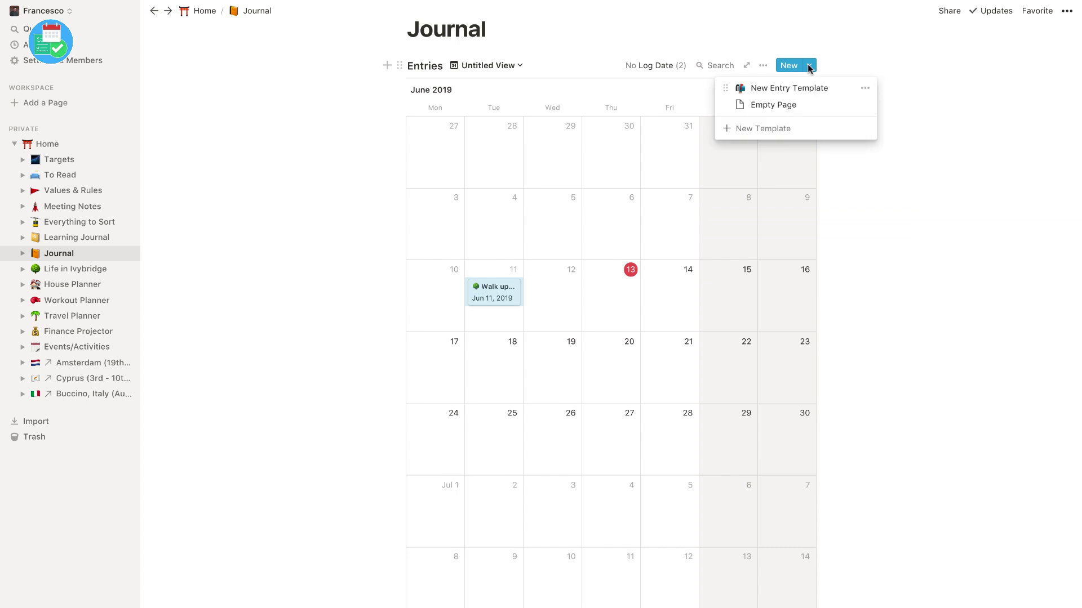
pyautogui.click(799, 93)
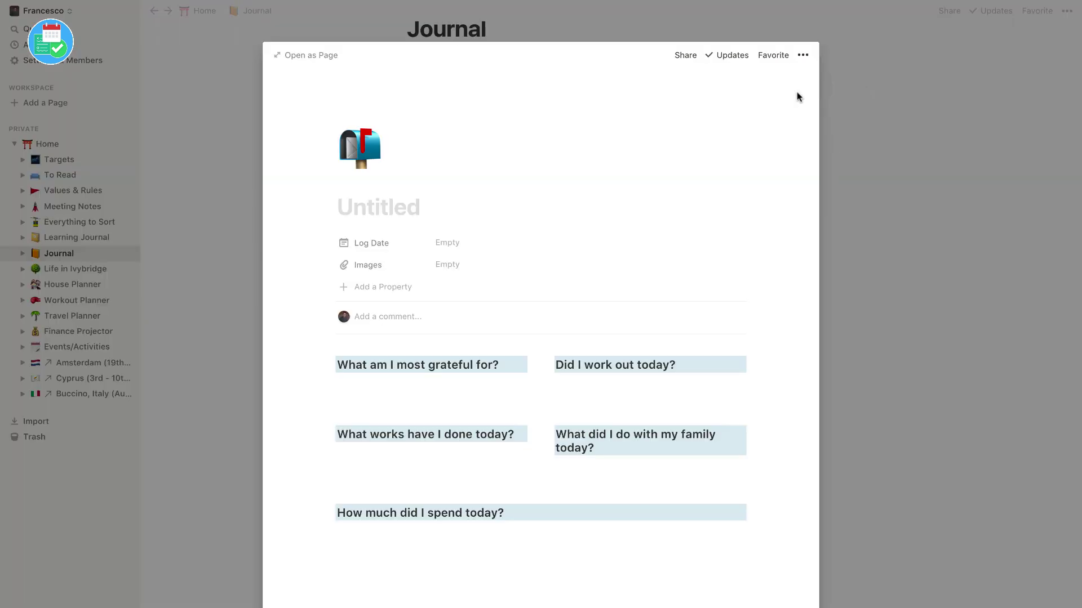
pyautogui.write('Boxing Up The House')
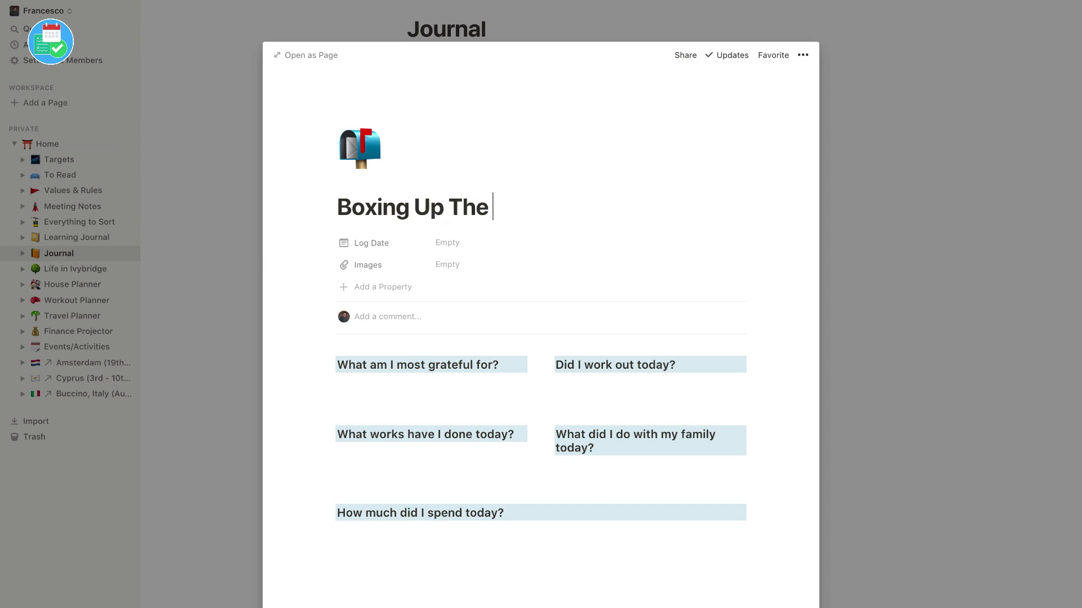
# Change the entry's icon to the brown package emoji, filtering the emoji by "box"
pyautogui.click(365, 137)
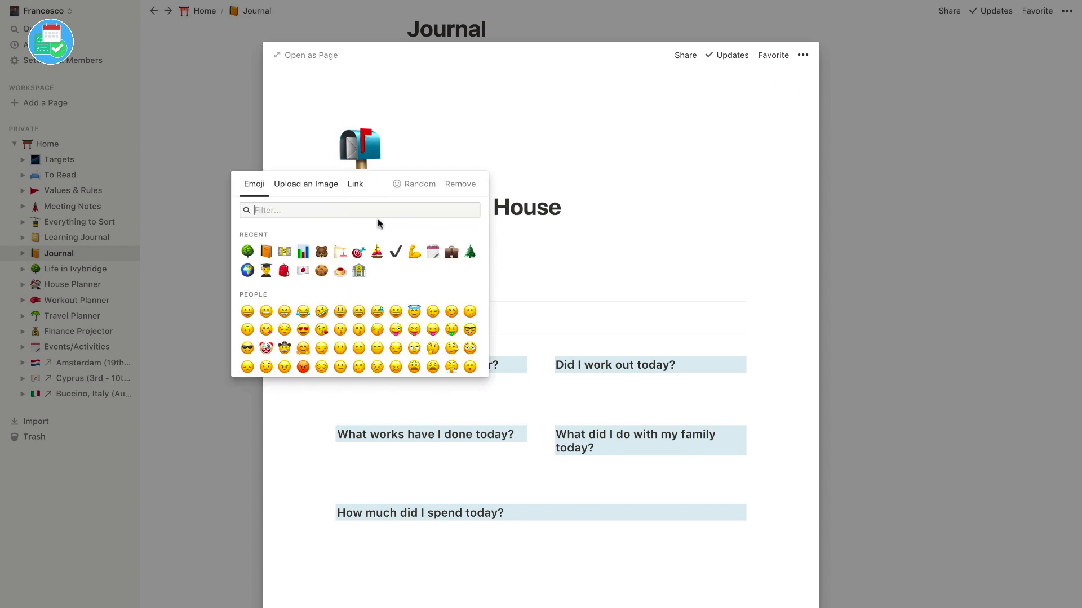
pyautogui.write('box')
pyautogui.scroll(-1, 283, 308)
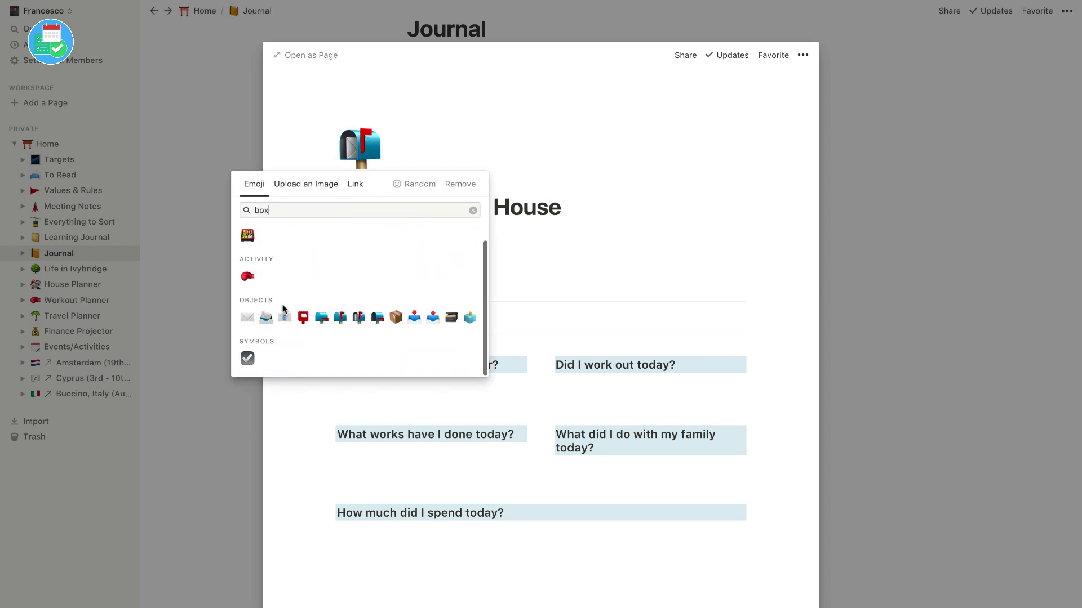
pyautogui.click(396, 317)
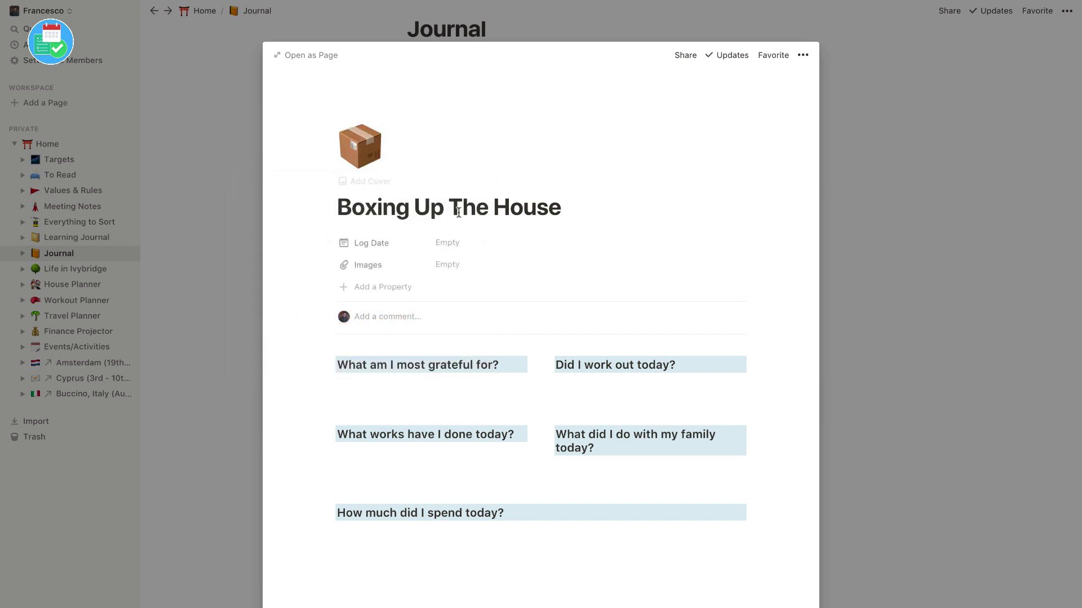
# Set the entry's Log Date to Jun 13, 2019
pyautogui.click(448, 242)
pyautogui.click(496, 361)
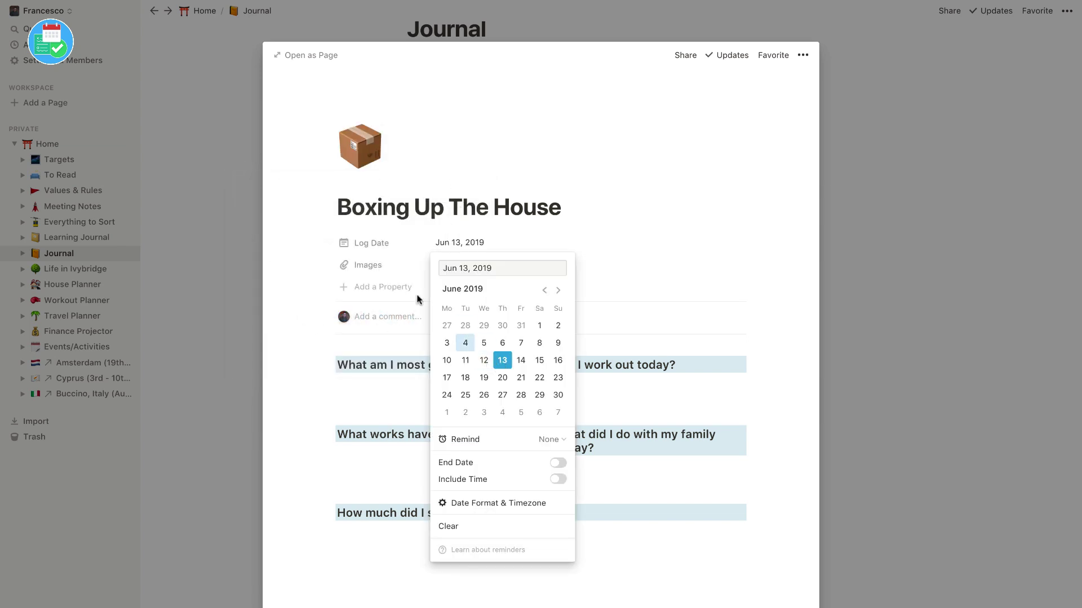
pyautogui.click(465, 266)
# View the file upload options of the entry's Images property and close them without adding a file
pyautogui.click(465, 266)
pyautogui.click(467, 265)
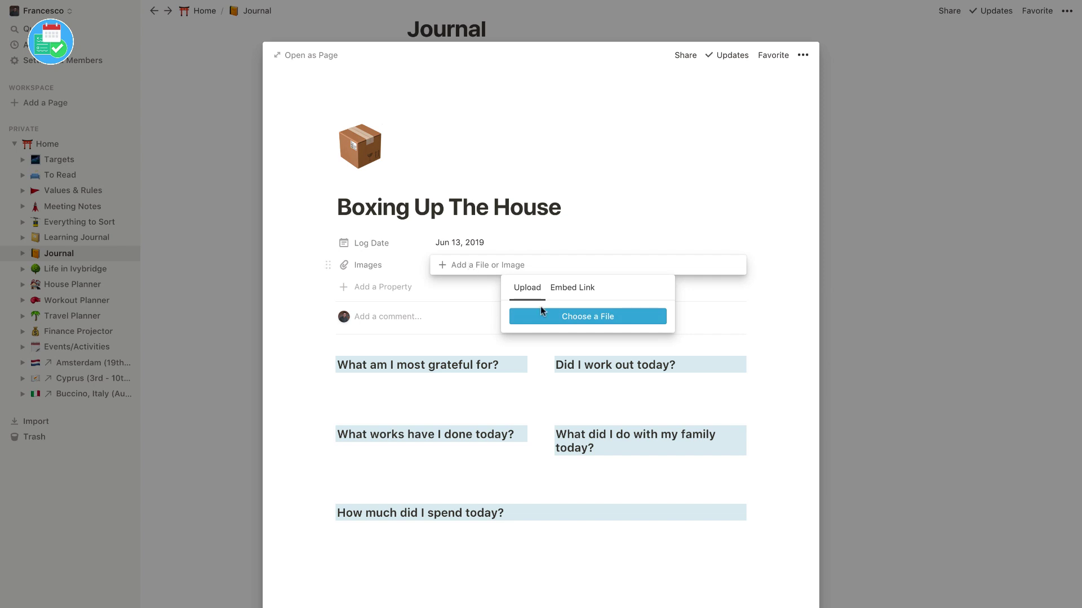
pyautogui.click(455, 297)
pyautogui.click(445, 286)
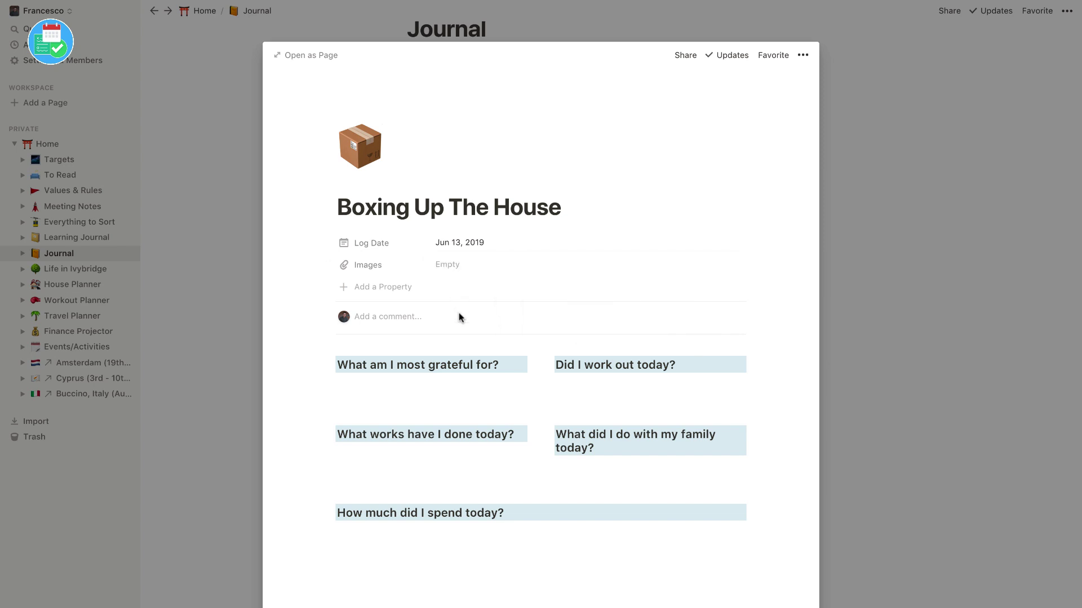
# Add the bullet "Really grateful for having a house over my head" and place it in the column under "What am I most grateful for?"
pyautogui.click(427, 383)
pyautogui.write('-')
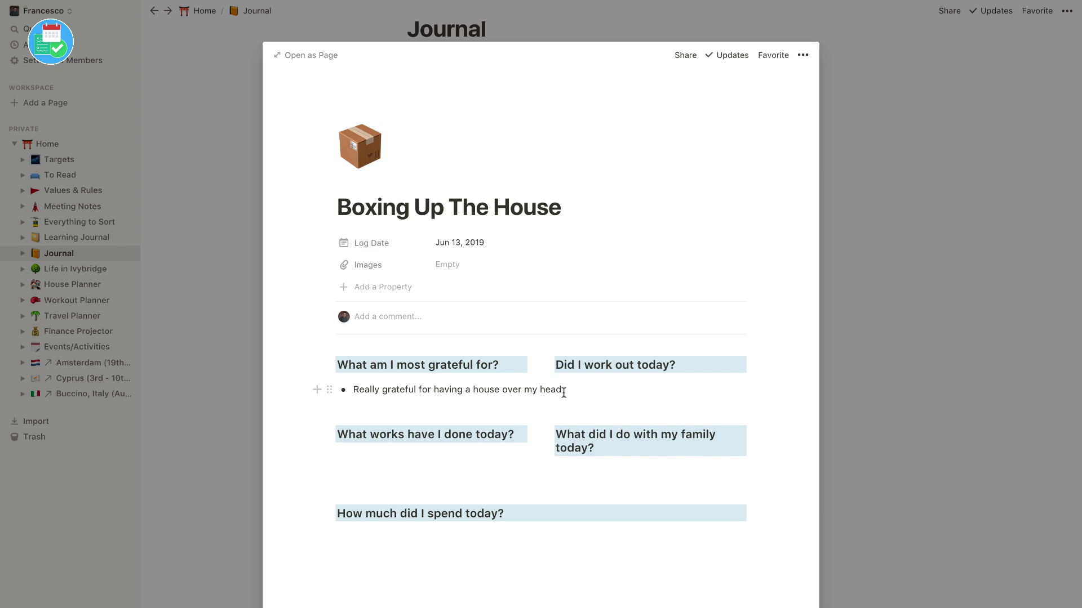
pyautogui.moveTo(331, 390); pyautogui.dragTo(335, 377)
pyautogui.click(416, 404)
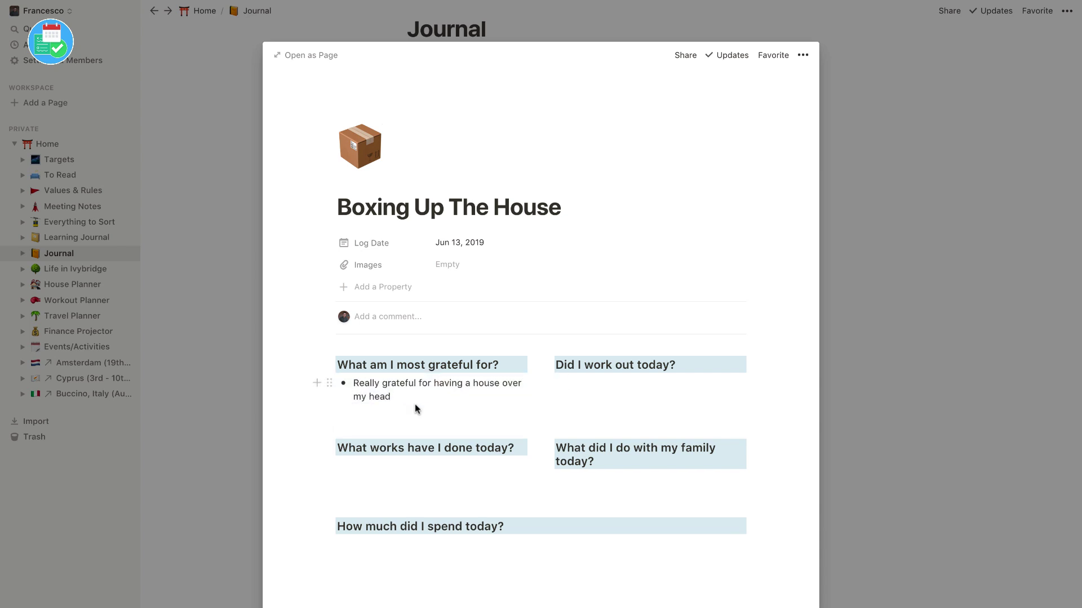
# Start a bulleted answer under "Did I work out today?" and close the entry to return to the calendar
pyautogui.click(595, 391)
pyautogui.write('-')
pyautogui.click(232, 272)
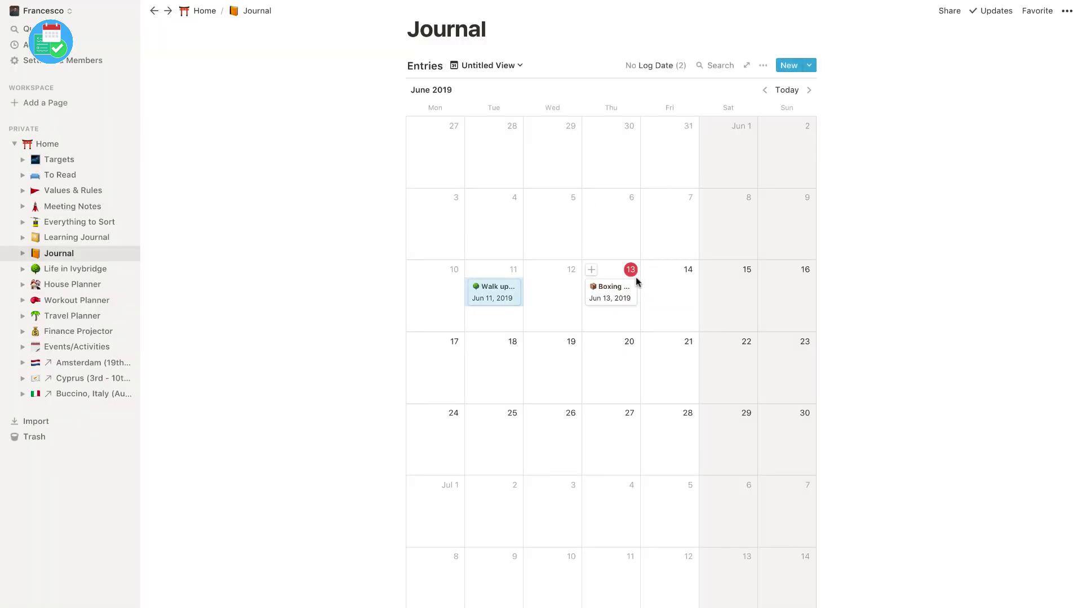
pyautogui.click(912, 185)
# Create a second template for the Entries database and title it "New Log"
pyautogui.click(809, 66)
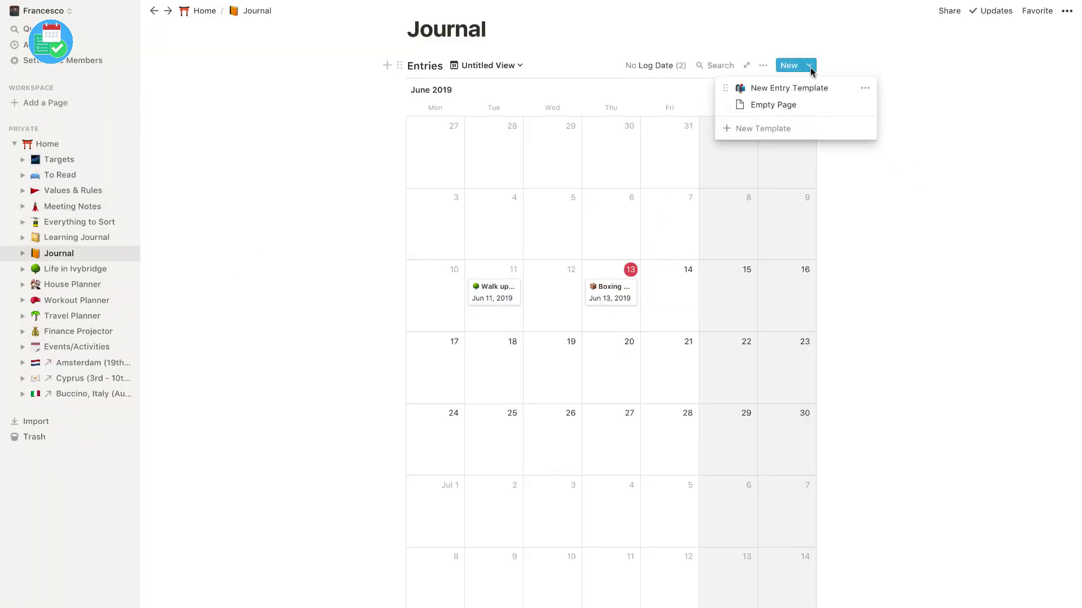
pyautogui.click(771, 129)
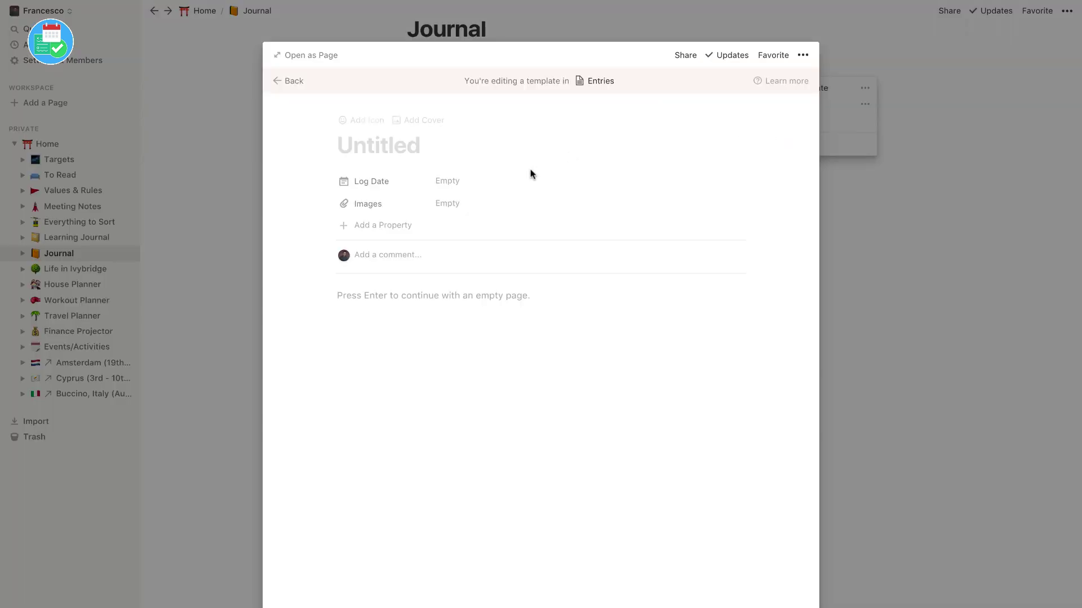
pyautogui.write('New log')
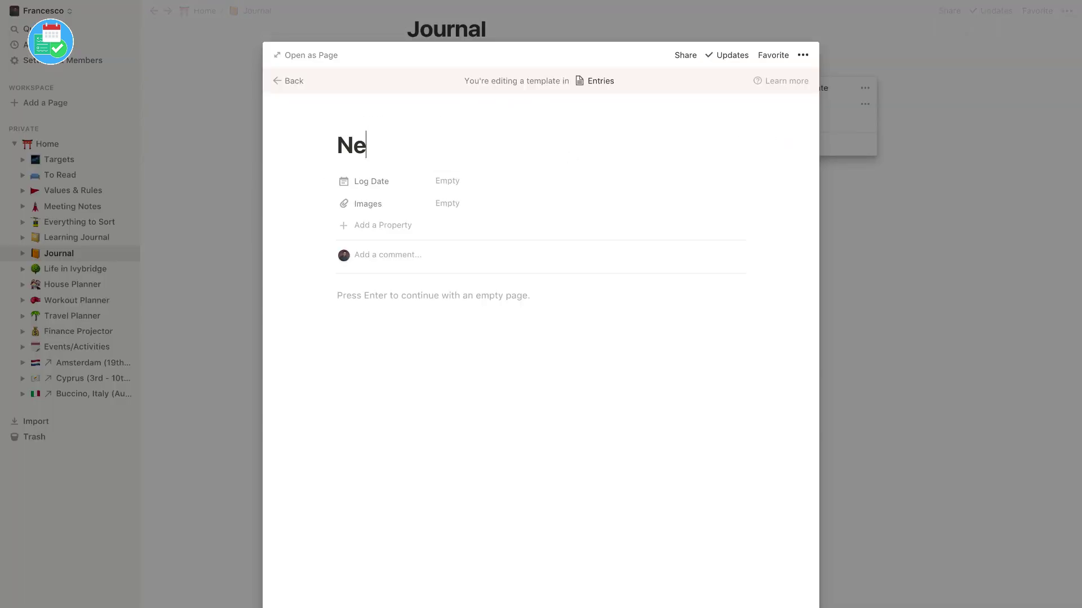
pyautogui.press('BackSpace')
pyautogui.press('BackSpace')
pyautogui.press('BackSpace')
pyautogui.write('Log')
# Add a Heading 2 reading "Story Today" to the template body
pyautogui.click(413, 307)
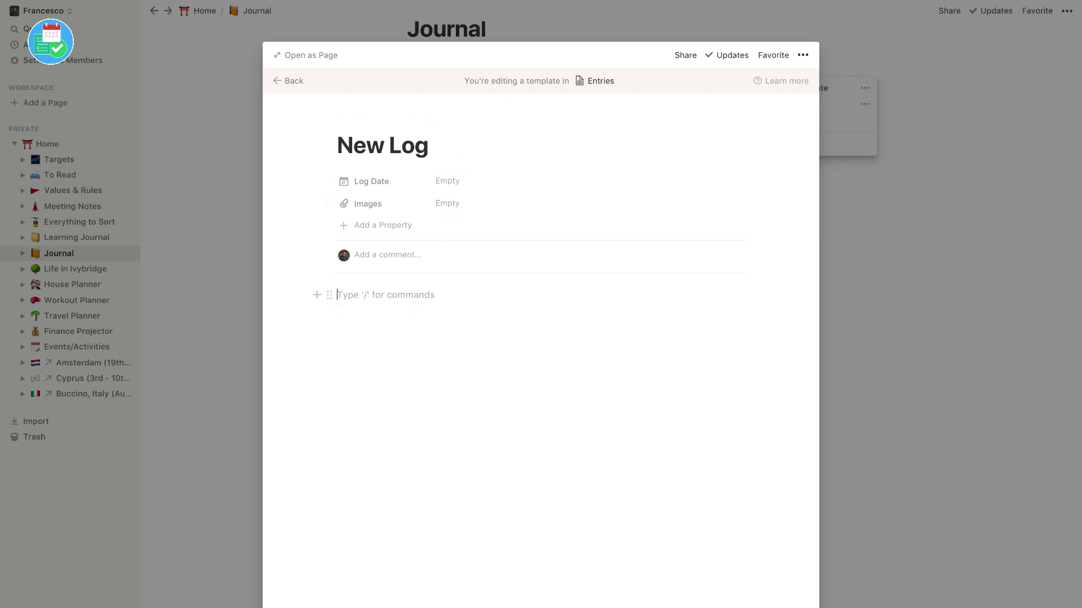
pyautogui.write('/su')
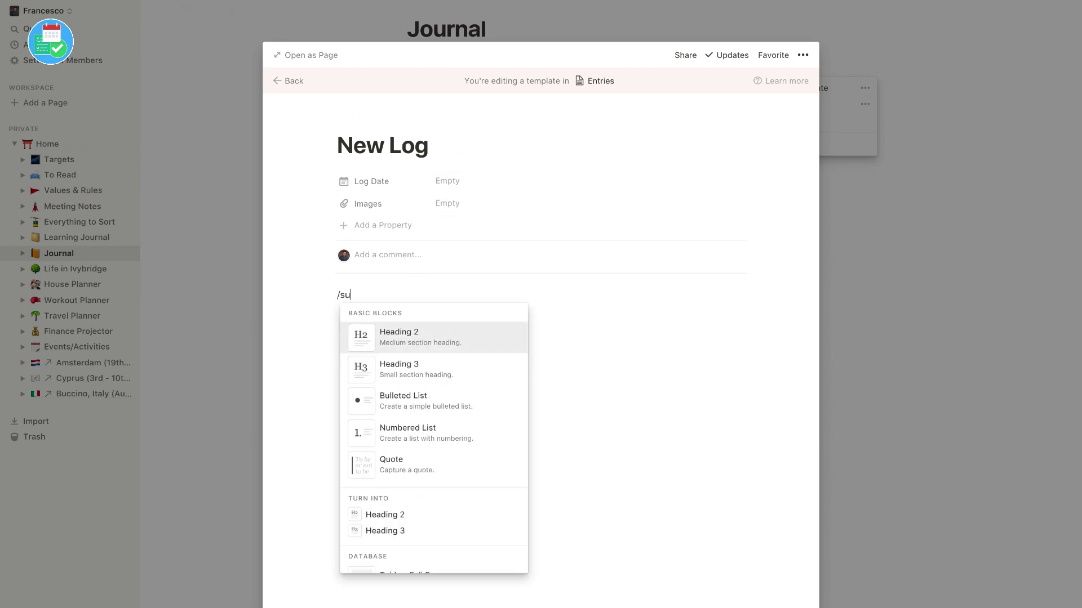
pyautogui.press('Return')
pyautogui.write('So')
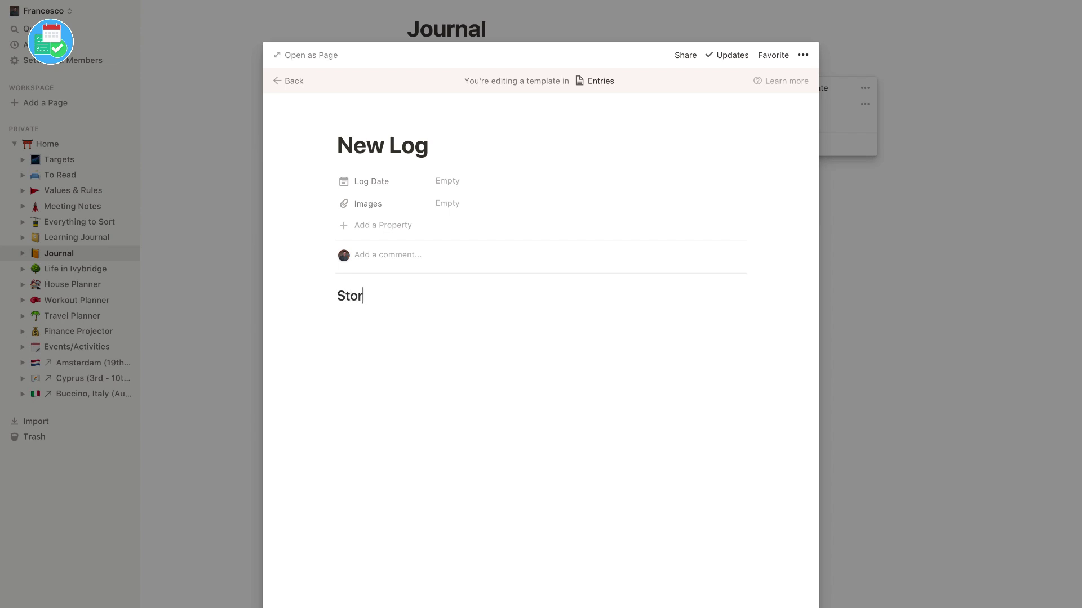
# Apply Purple Background to the "Story Today" heading
pyautogui.click(323, 299)
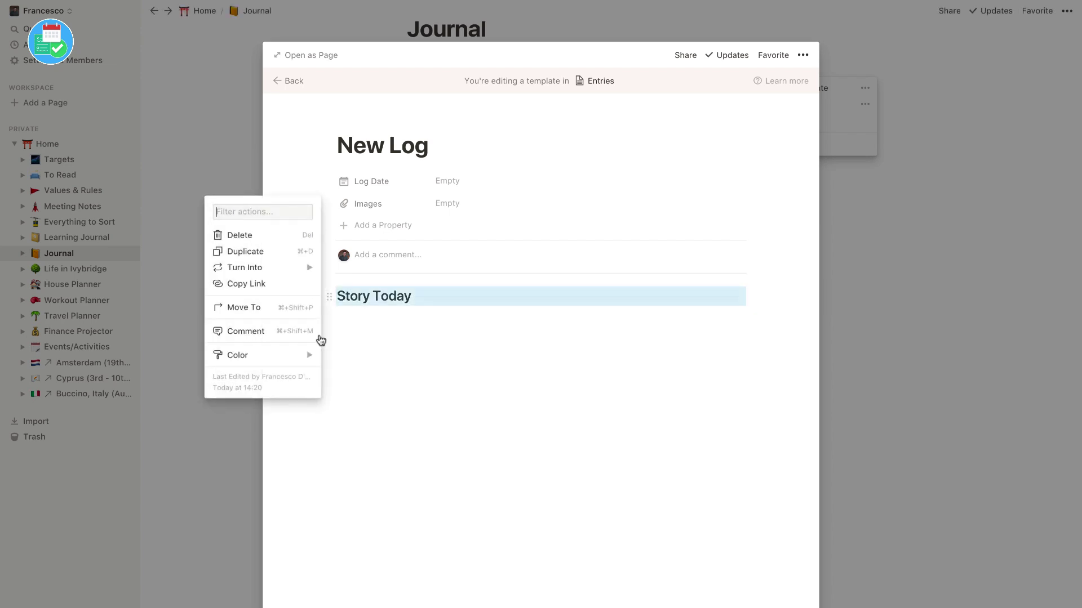
pyautogui.moveTo(297, 360)
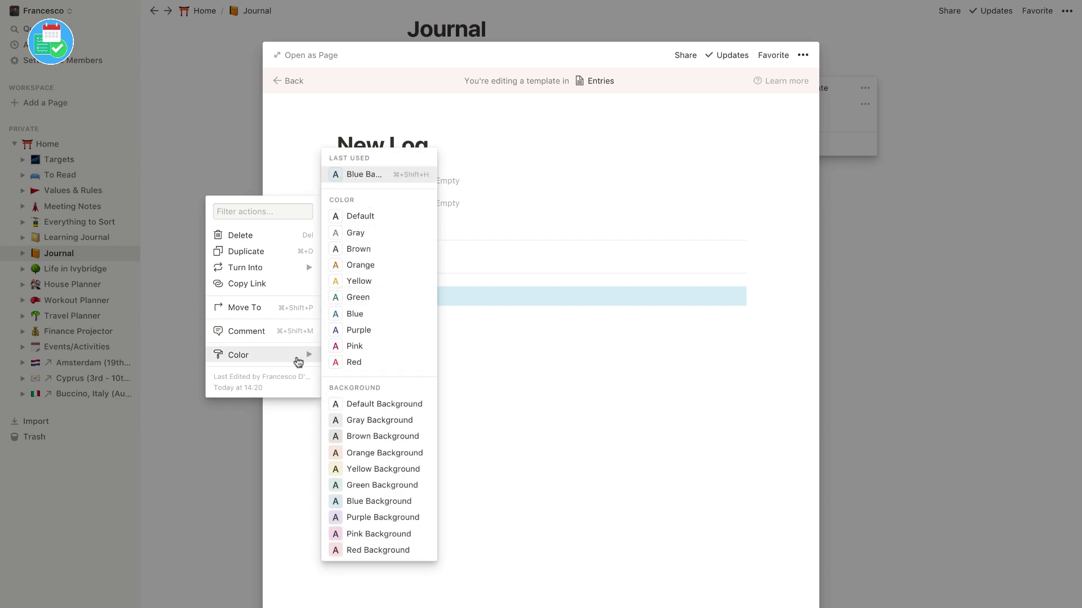
pyautogui.click(390, 517)
# Insert a divider below the "Story Today" heading, followed by a blank line
pyautogui.click(393, 322)
pyautogui.write('/di')
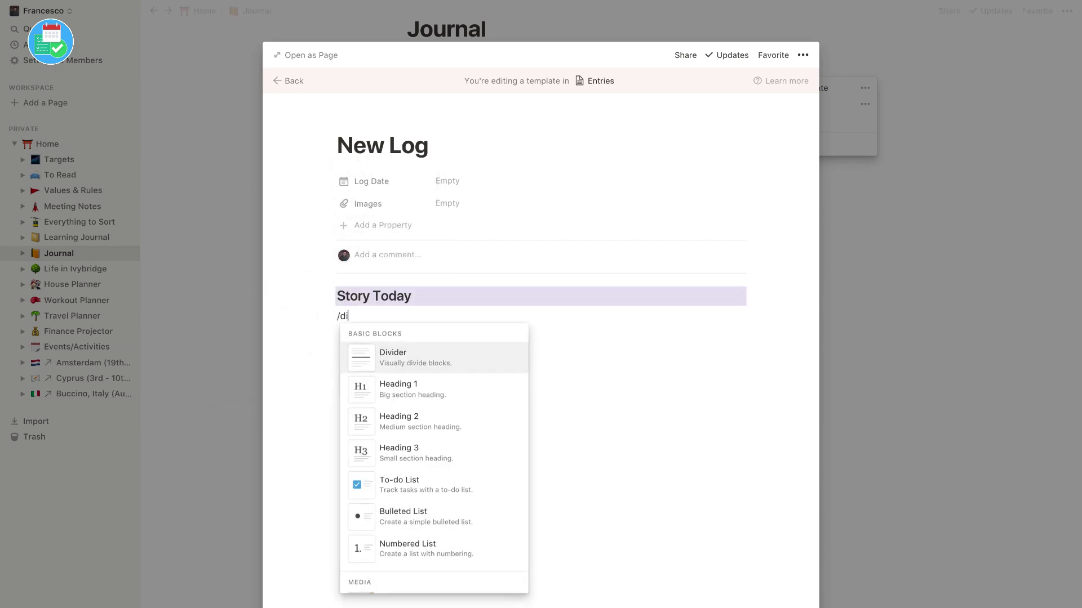
pyautogui.press('Return')
pyautogui.press('Return')
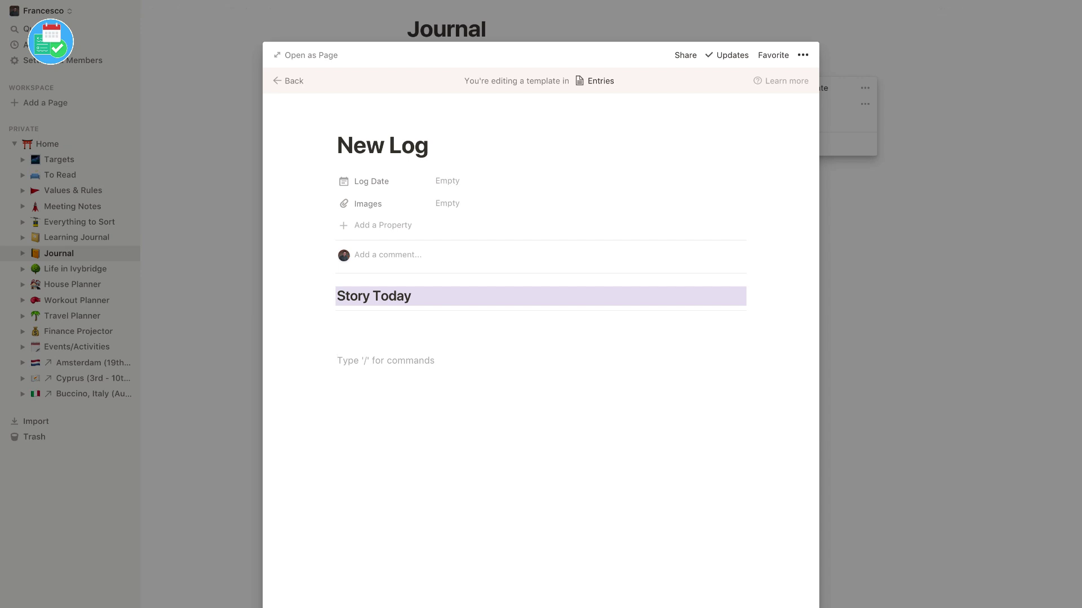
# Insert an empty image block below the divider and move it into a new right-hand column
pyautogui.write('/imag')
pyautogui.press('Return')
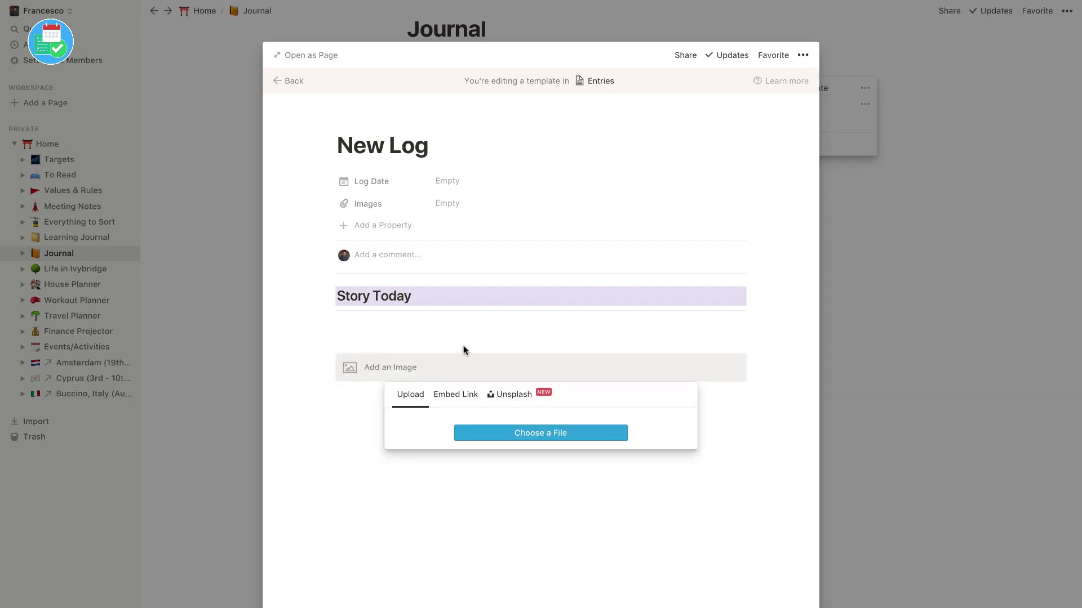
pyautogui.click(463, 345)
pyautogui.moveTo(328, 368); pyautogui.dragTo(743, 327)
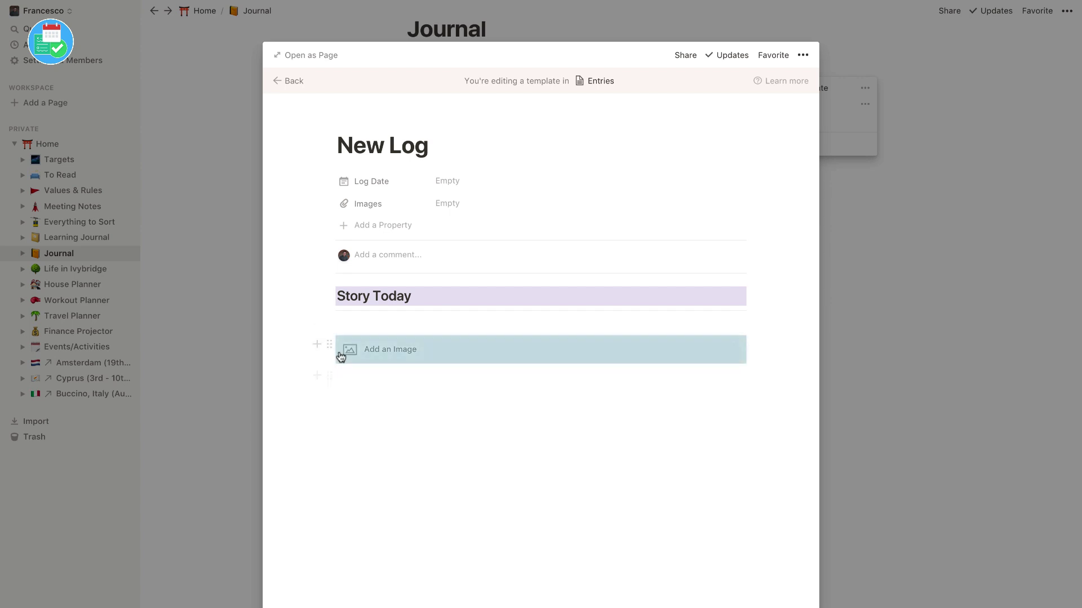
pyautogui.moveTo(519, 350); pyautogui.dragTo(748, 319)
# Insert a second empty image block, move it into the left-hand column and add a blank line above it
pyautogui.click(559, 377)
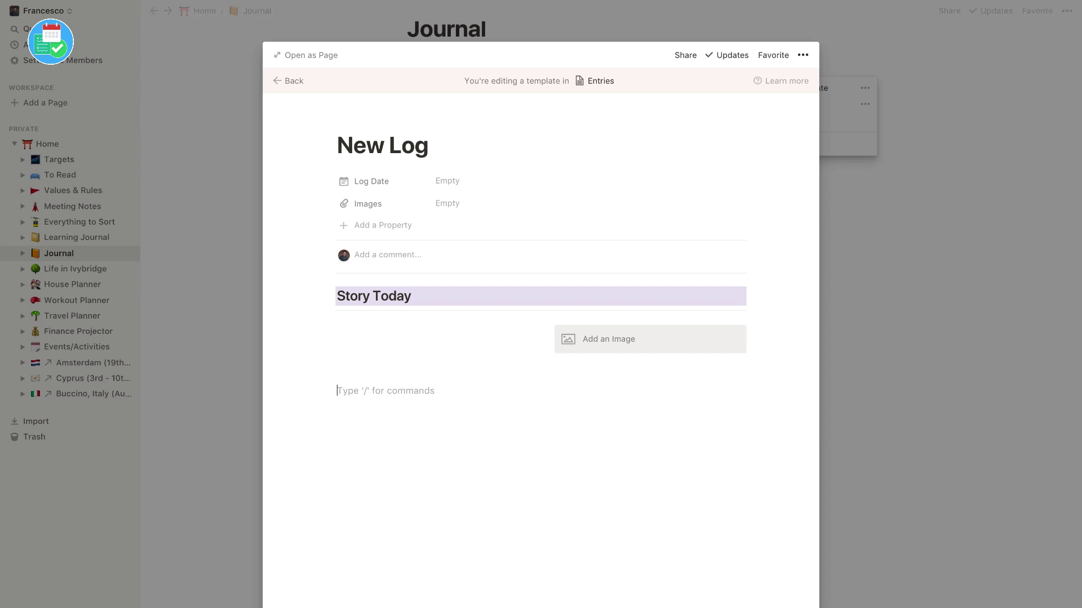
pyautogui.write('/ima')
pyautogui.press('Return')
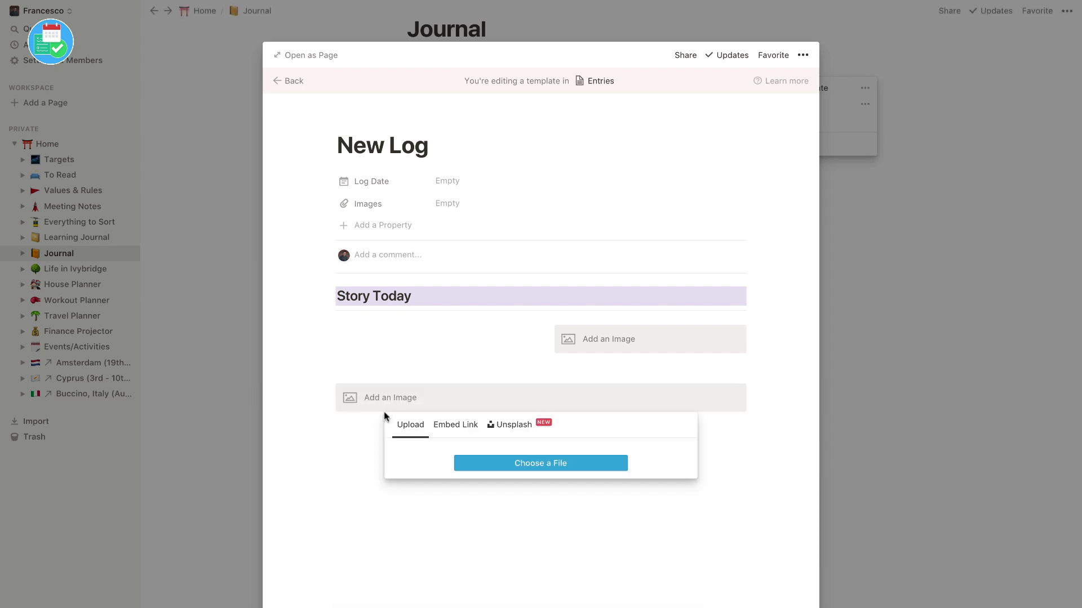
pyautogui.click(345, 437)
pyautogui.moveTo(332, 398); pyautogui.dragTo(324, 376)
pyautogui.click(498, 454)
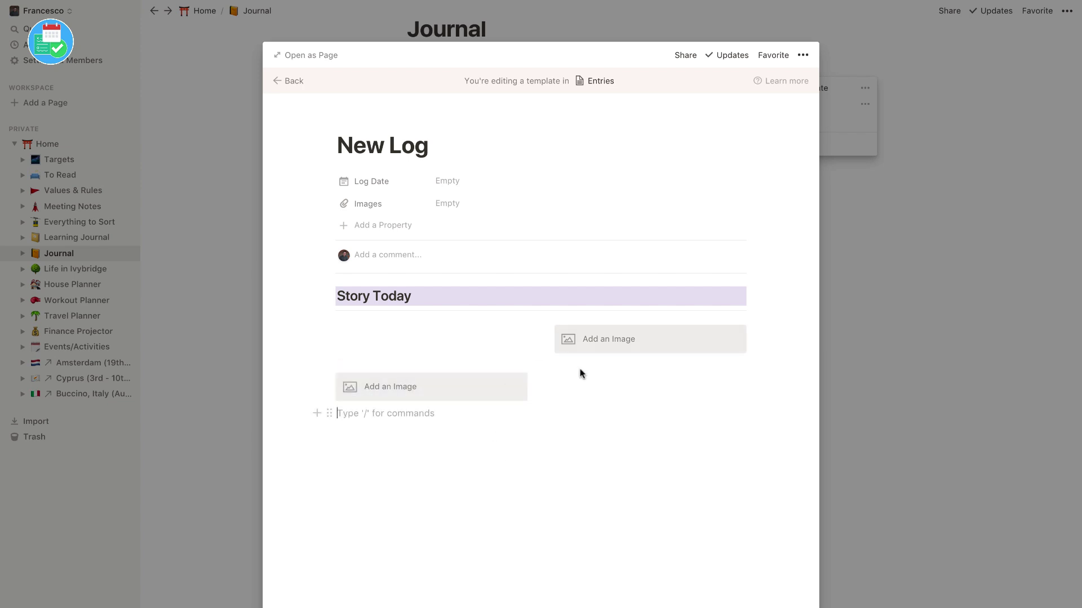
pyautogui.click(493, 340)
pyautogui.press('Return')
# Add a Heading 3 reading "Useful Reads" below the second image block, with a divider beneath it
pyautogui.click(512, 459)
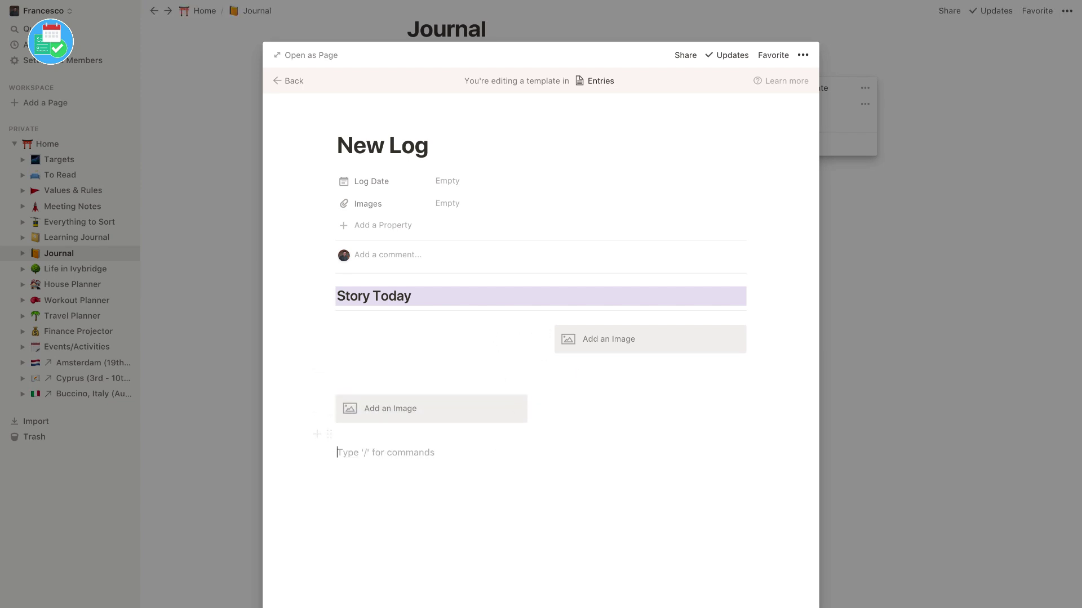
pyautogui.write('/su')
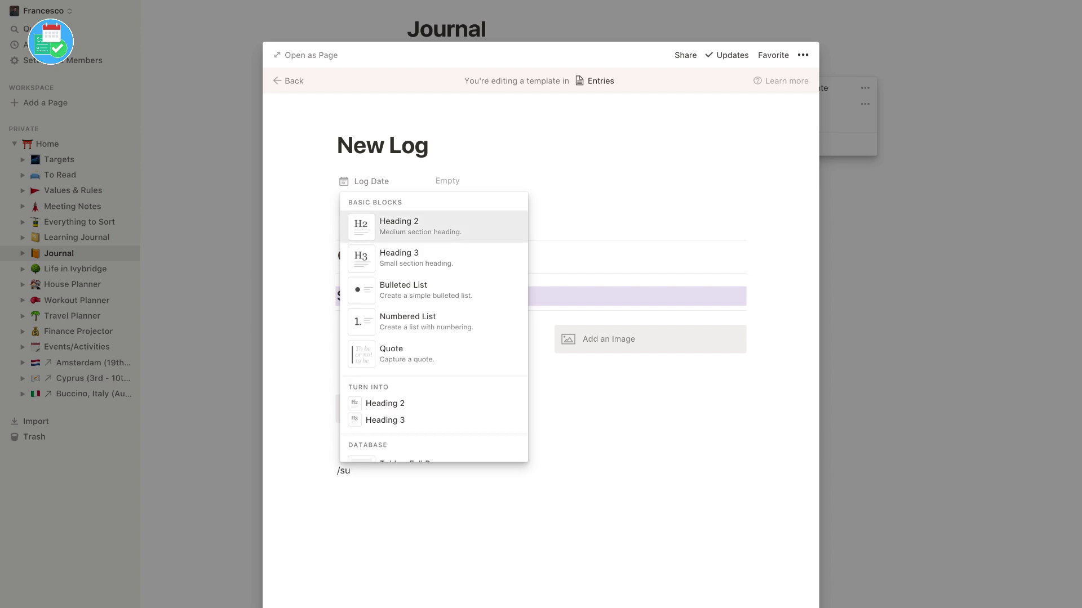
pyautogui.press('Down')
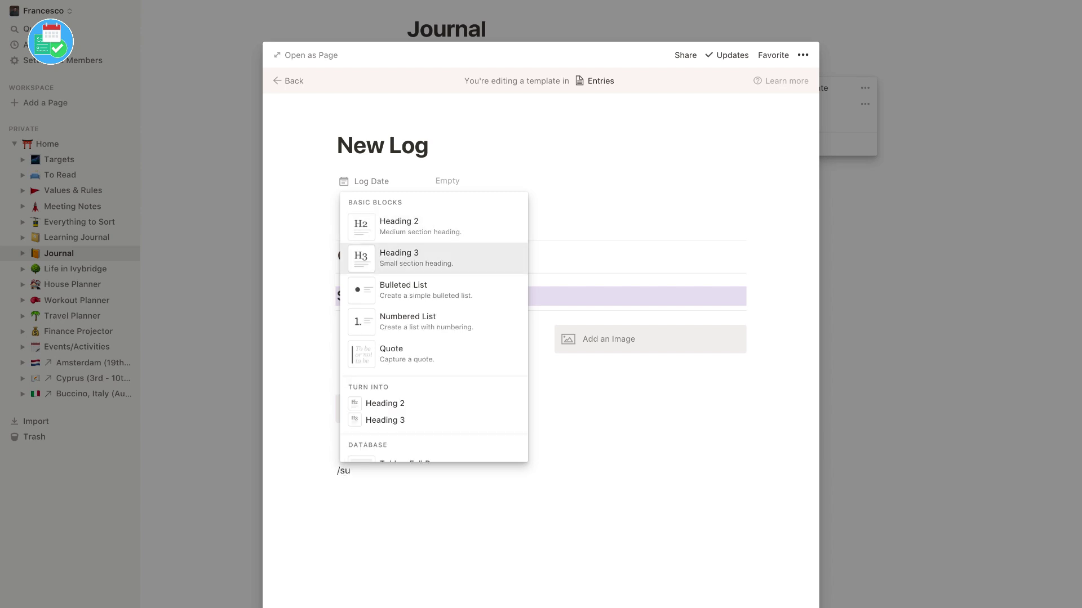
pyautogui.press('Return')
pyautogui.write('Useful Read')
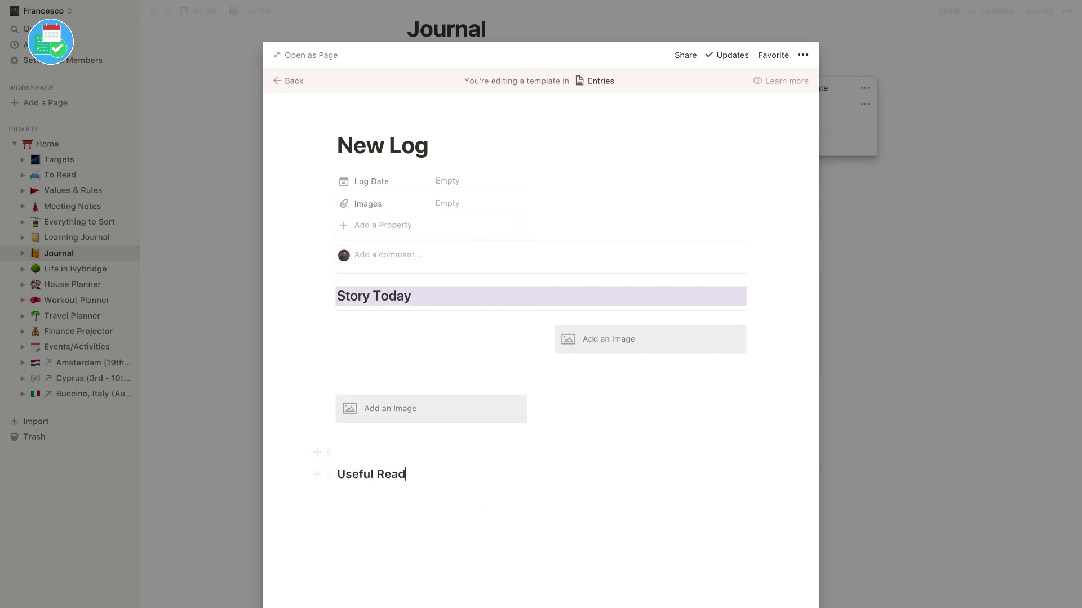
pyautogui.write('s')
pyautogui.press('Return')
pyautogui.write('/')
pyautogui.press('Escape')
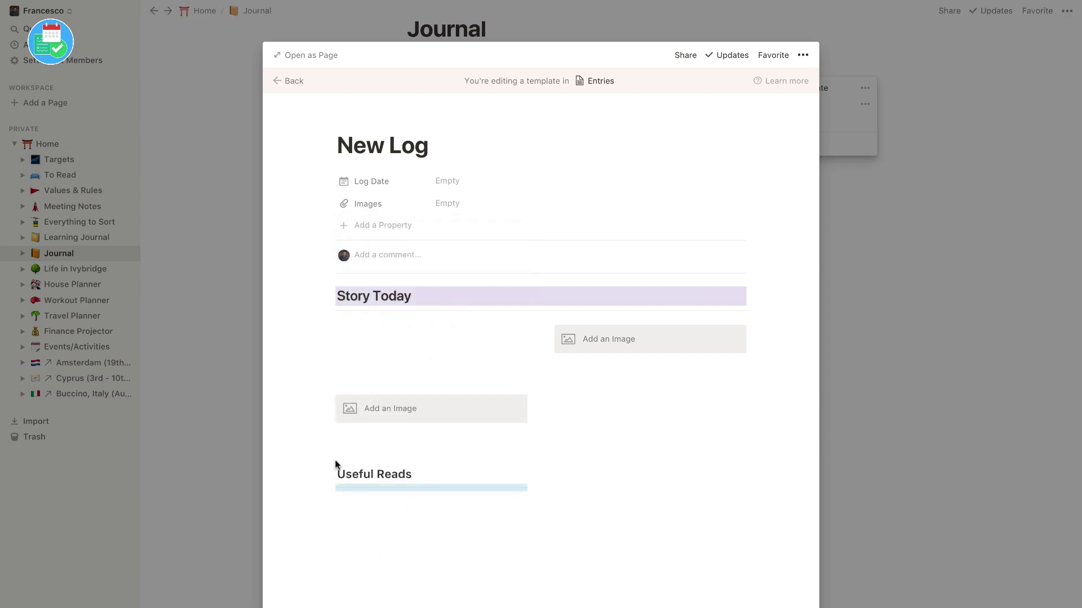
# Apply Pink Background to the "Useful Reads" heading
pyautogui.click(329, 475)
pyautogui.moveTo(280, 534)
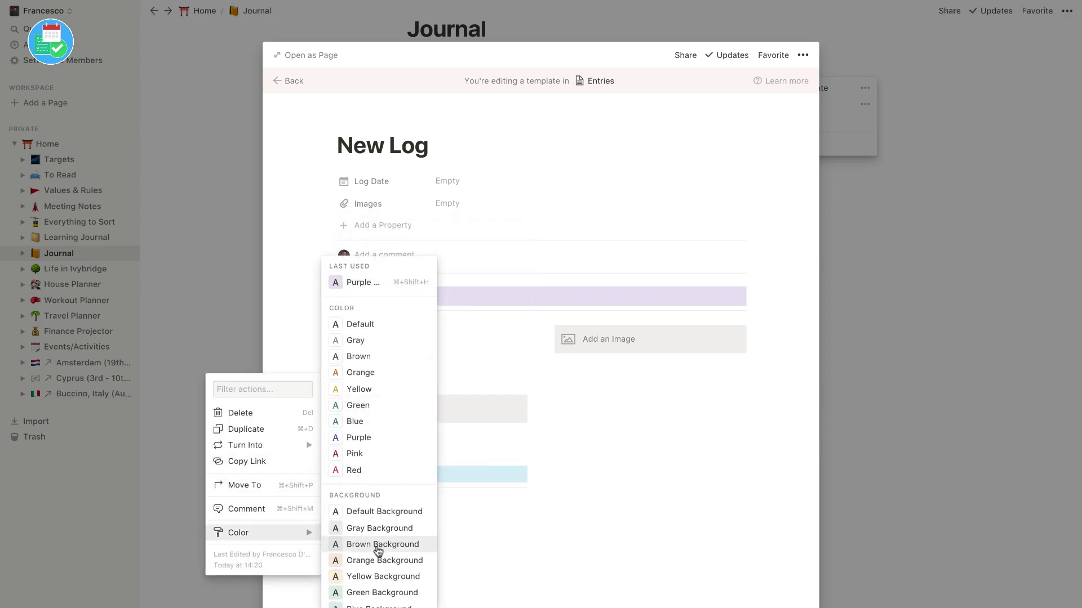
pyautogui.press('Escape')
pyautogui.click(455, 553)
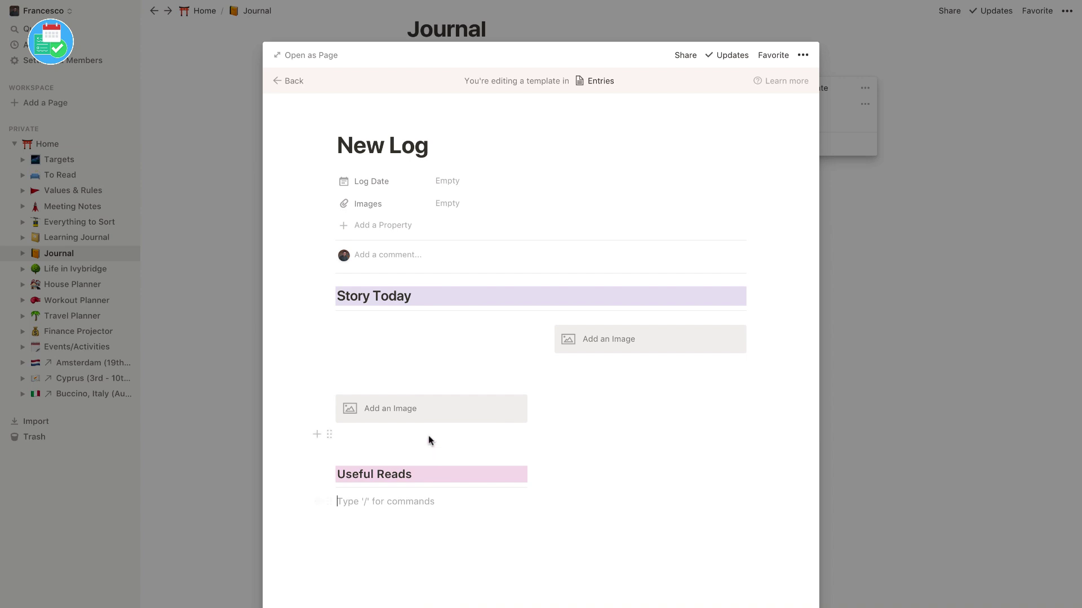
# Add blank lines above the "Useful Reads" heading and close the template to return to the calendar
pyautogui.press('super+shift+Up')
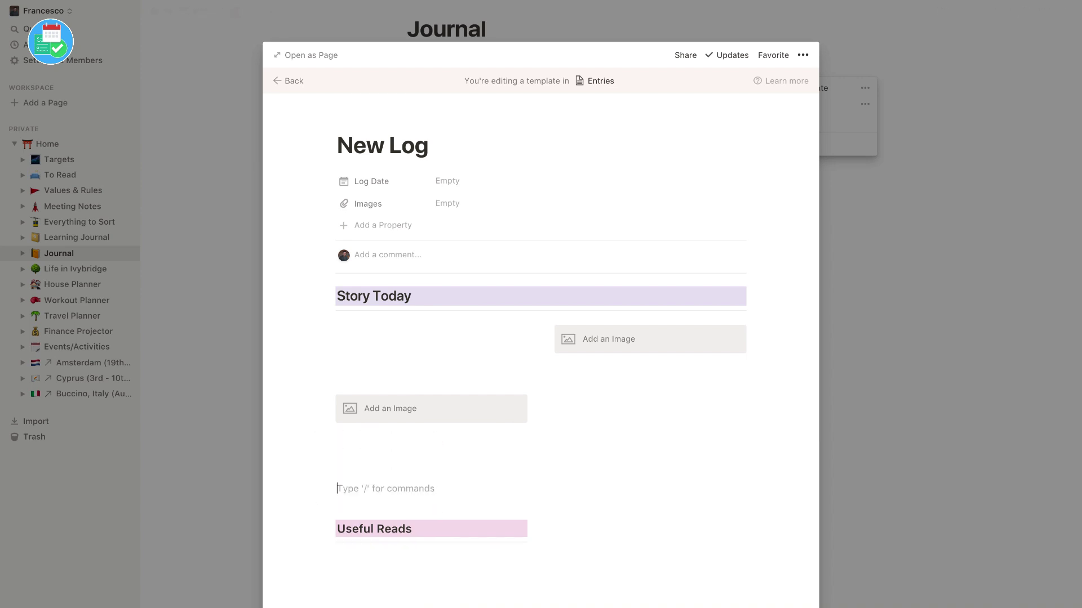
pyautogui.click(249, 272)
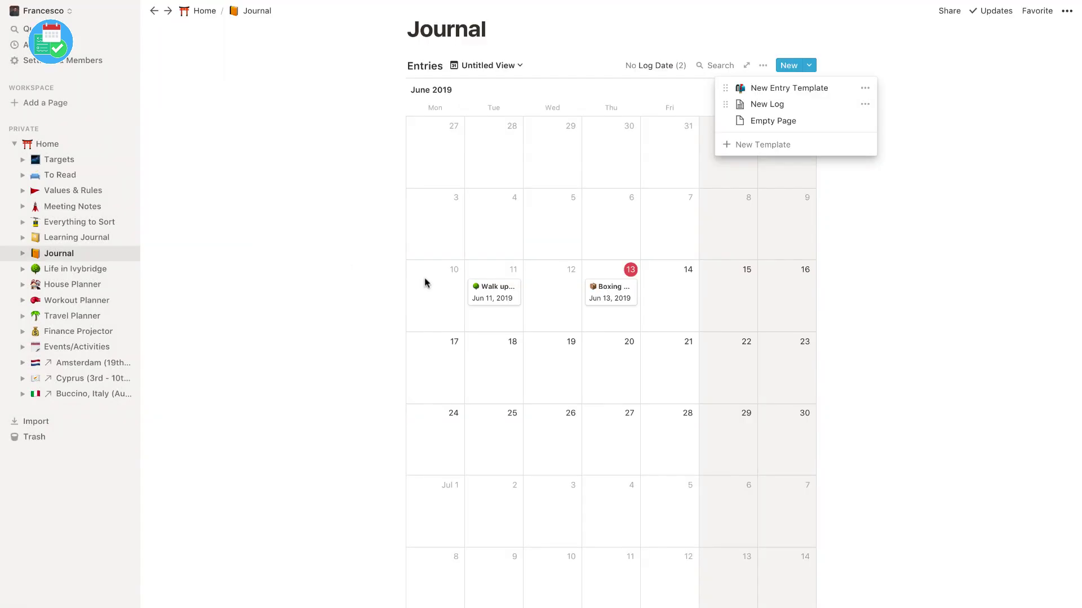
# Create an entry from the New Log template and add it to the calendar from the entries without a log date
pyautogui.click(746, 104)
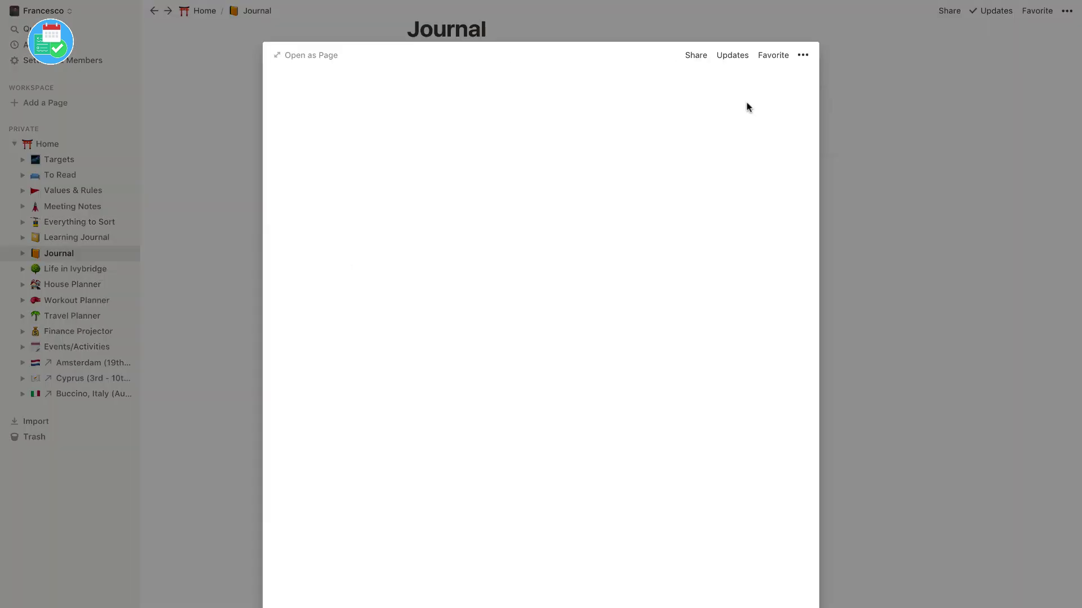
pyautogui.click(1009, 232)
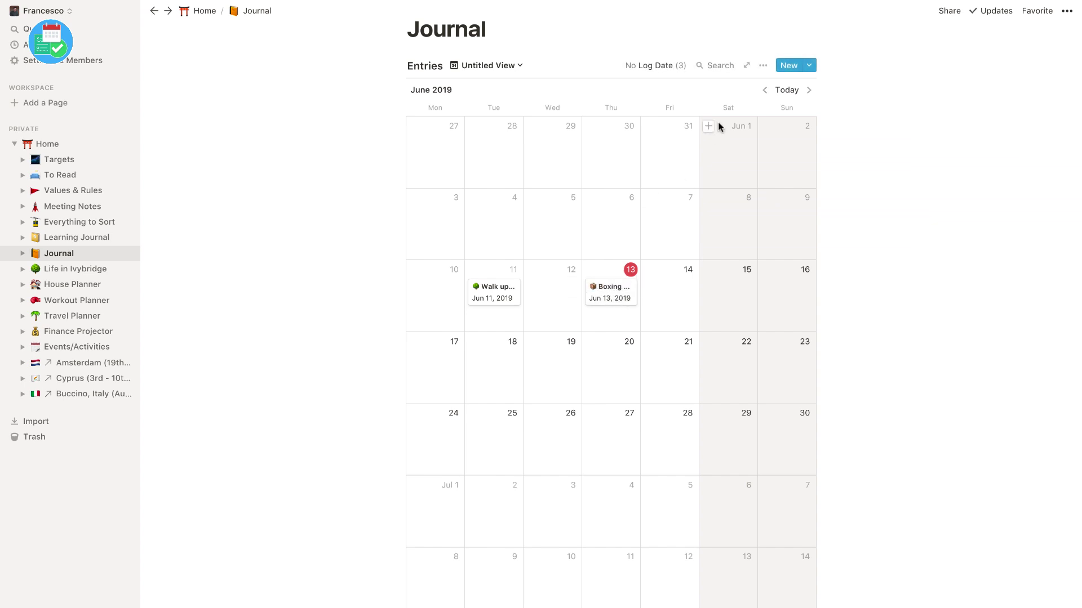
pyautogui.click(655, 67)
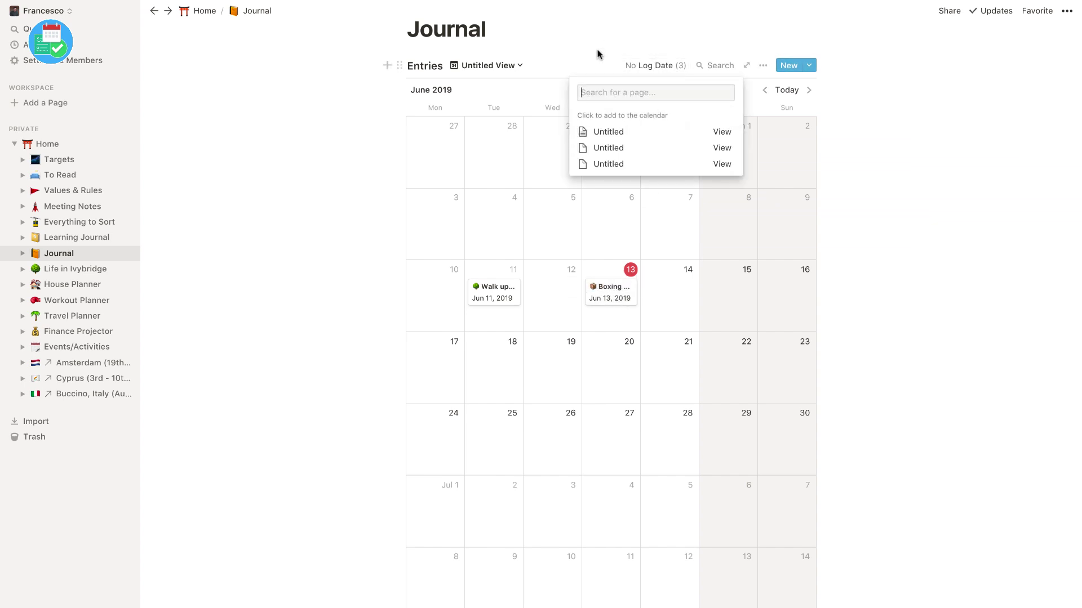
pyautogui.click(665, 135)
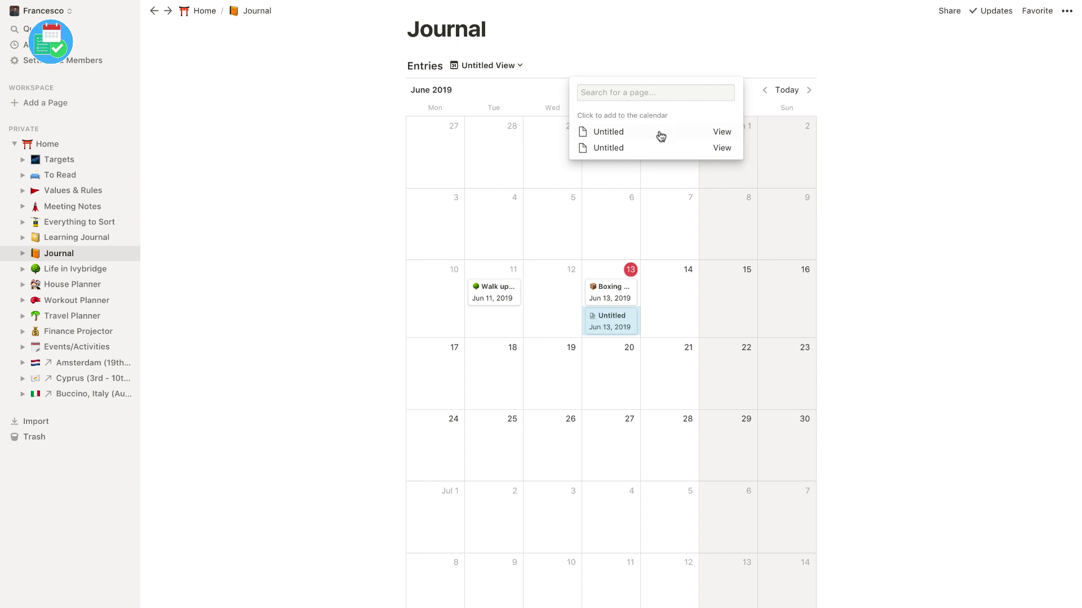
pyautogui.click(467, 210)
pyautogui.scroll(-1, 557, 209)
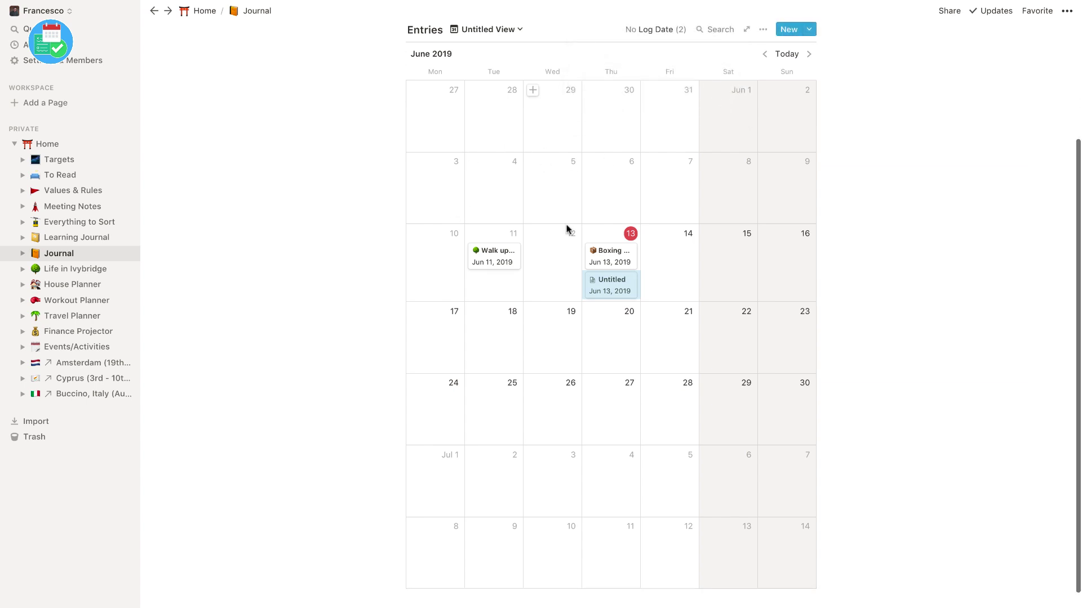
# Open the untitled June 13 entry to check its template layout, then return to the Journal calendar
pyautogui.click(612, 286)
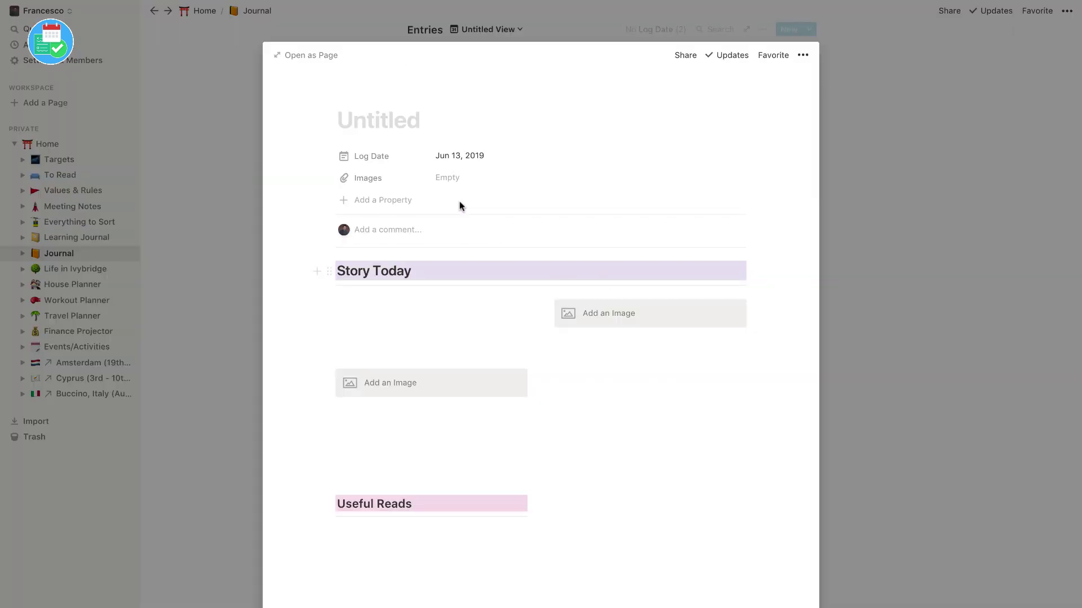
pyautogui.click(932, 265)
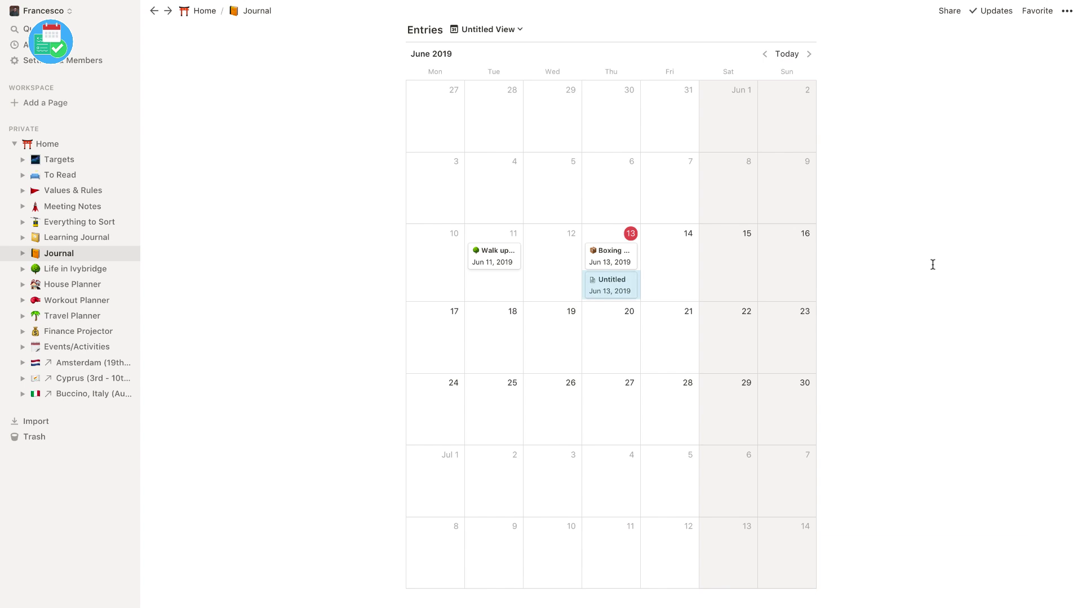
pyautogui.scroll(4, 932, 265)
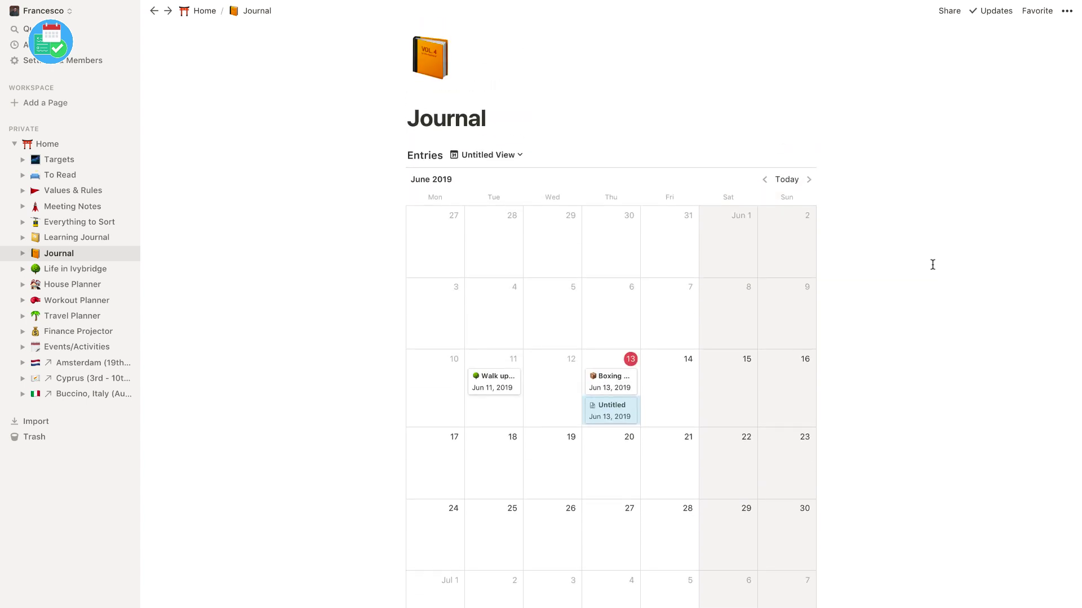